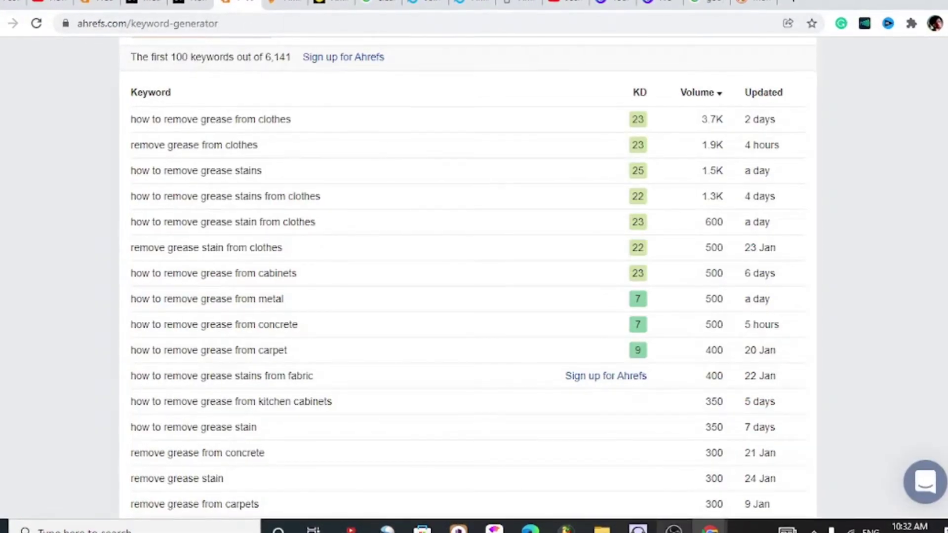
- Bring up the Ahrefs Keyword Generator tab of grease-removal keyword ideas
mouse_move(674, 527)
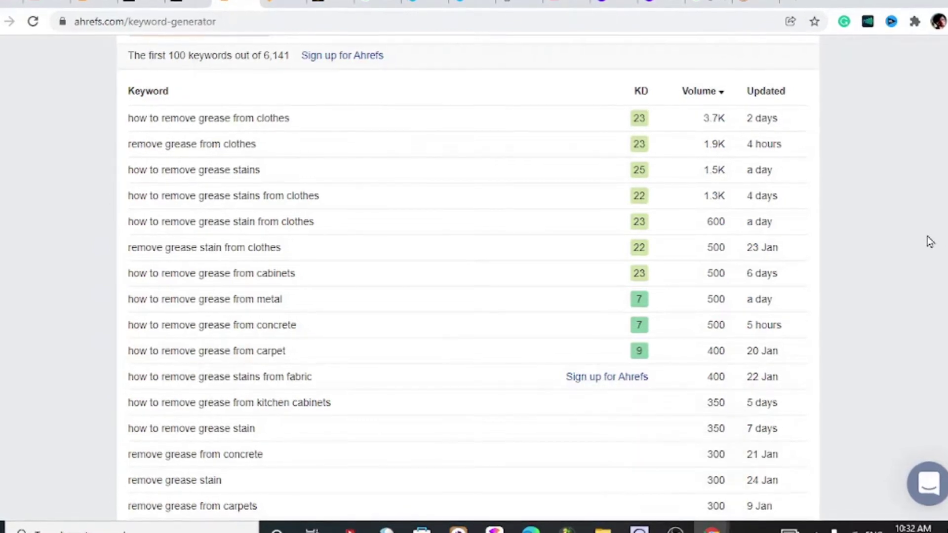
- Scroll through the 6,141 'remove grease' keyword ideas, including the KD 7 metal and concrete ones
scroll(425, 217, up, 6)
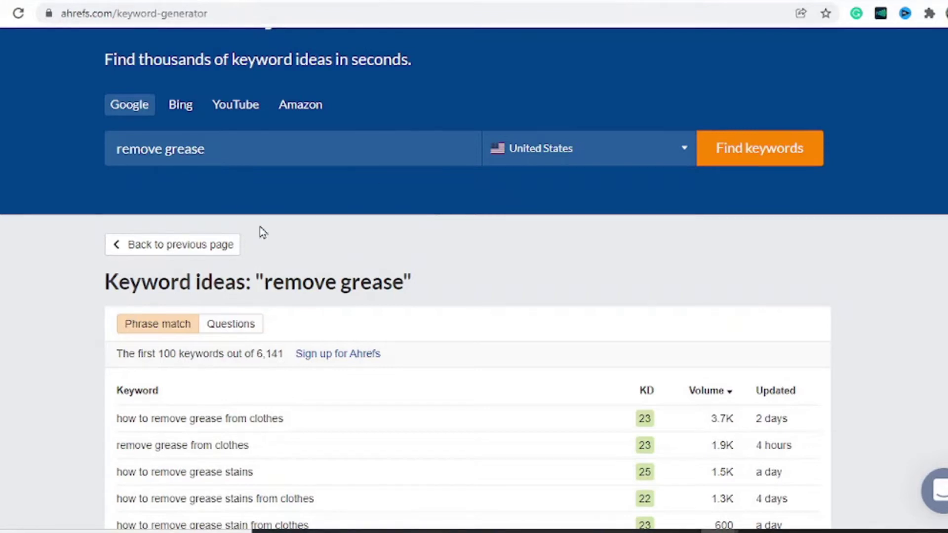
scroll(237, 158, down, 3)
scroll(176, 128, up, 3)
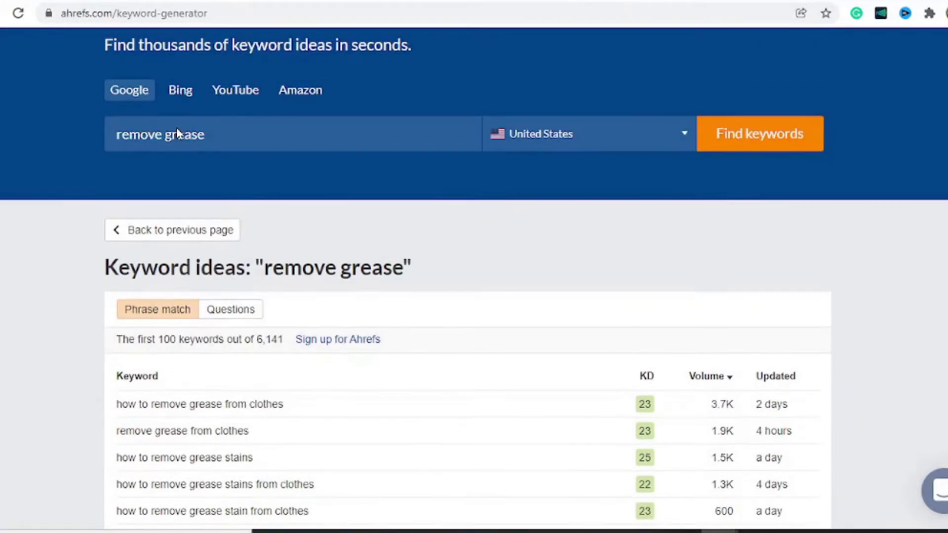
scroll(334, 218, down, 6)
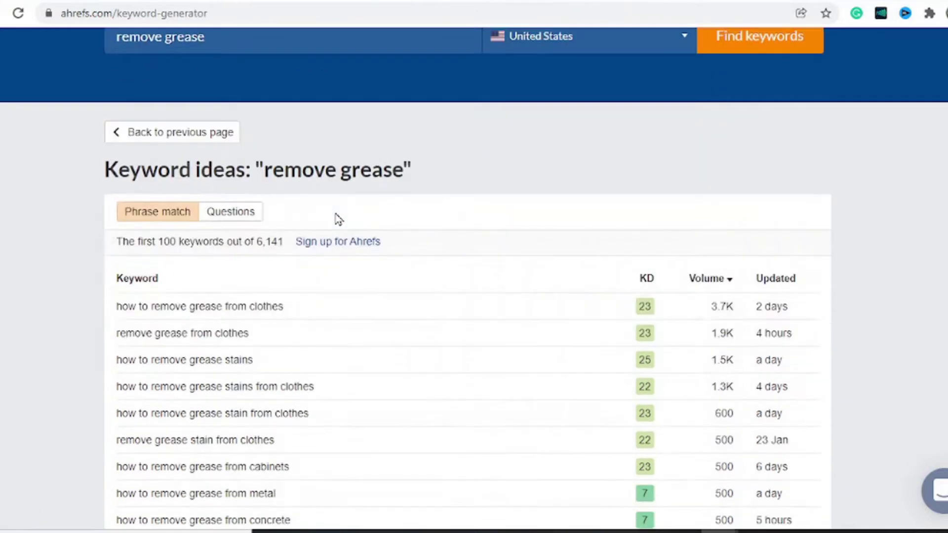
scroll(297, 153, down, 2)
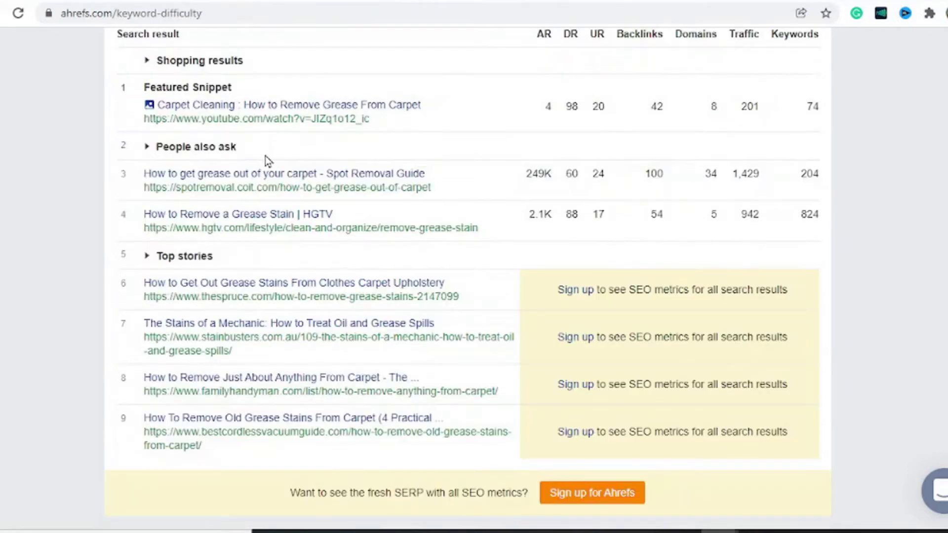
scroll(267, 158, up, 5)
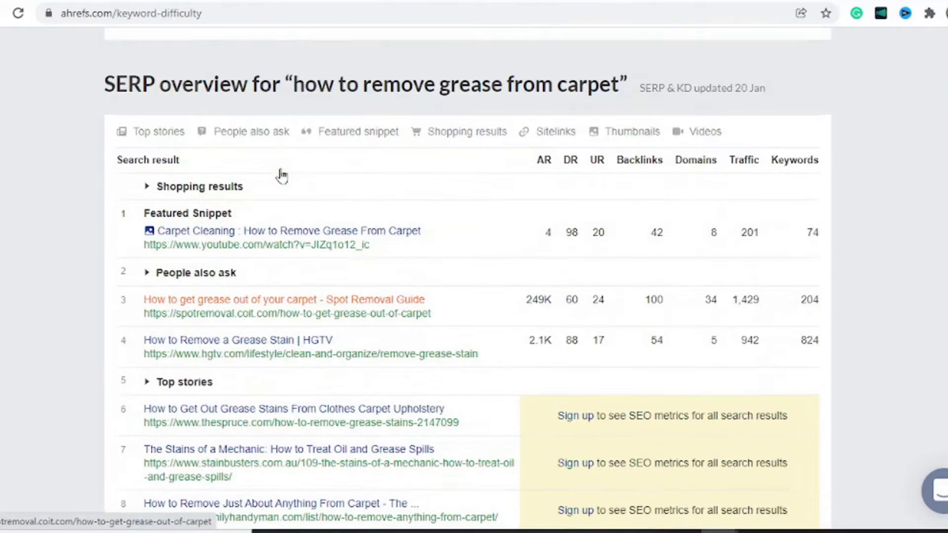
click(337, 105)
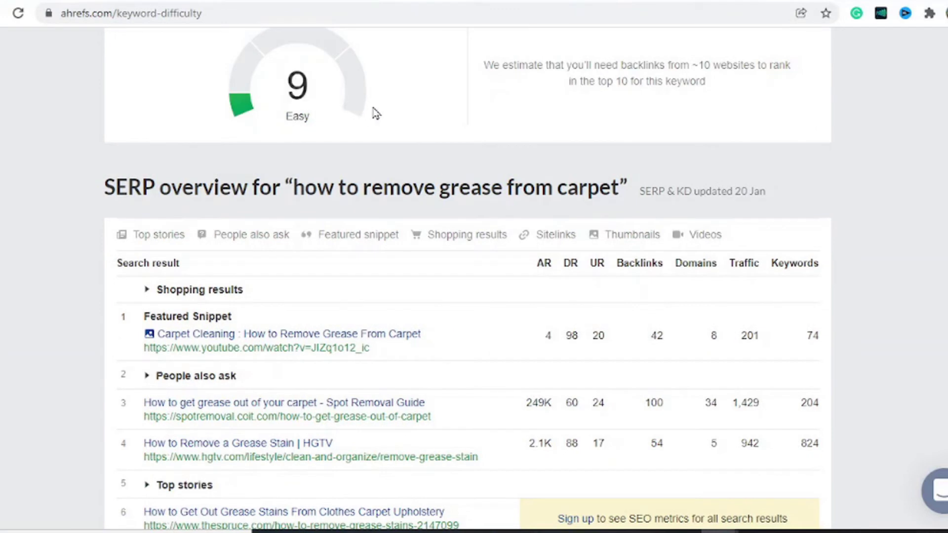
drag(325, 106, 271, 84)
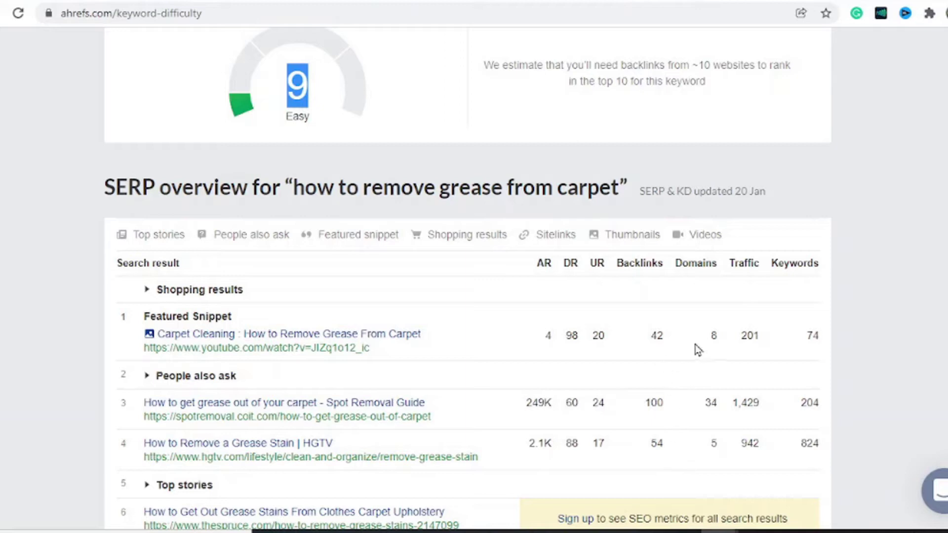
scroll(698, 349, down, 2)
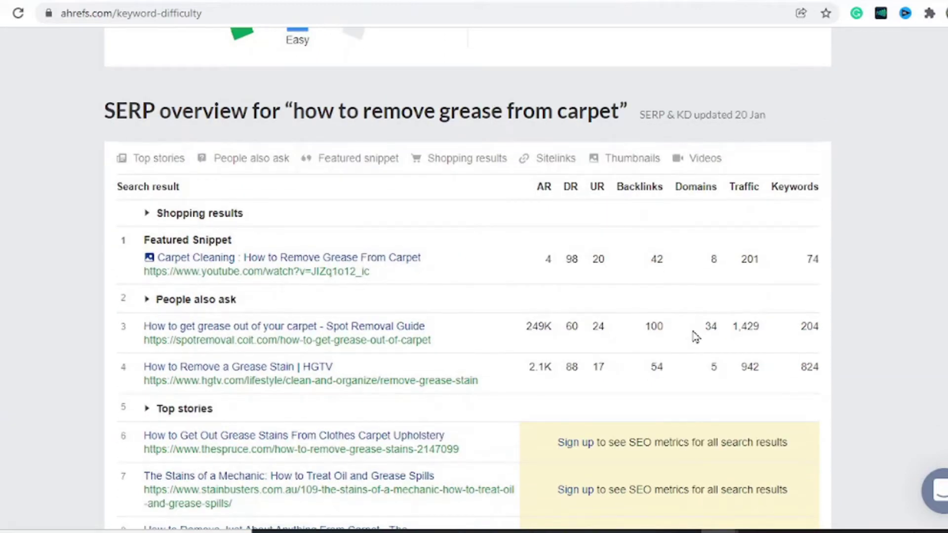
scroll(489, 218, up, 5)
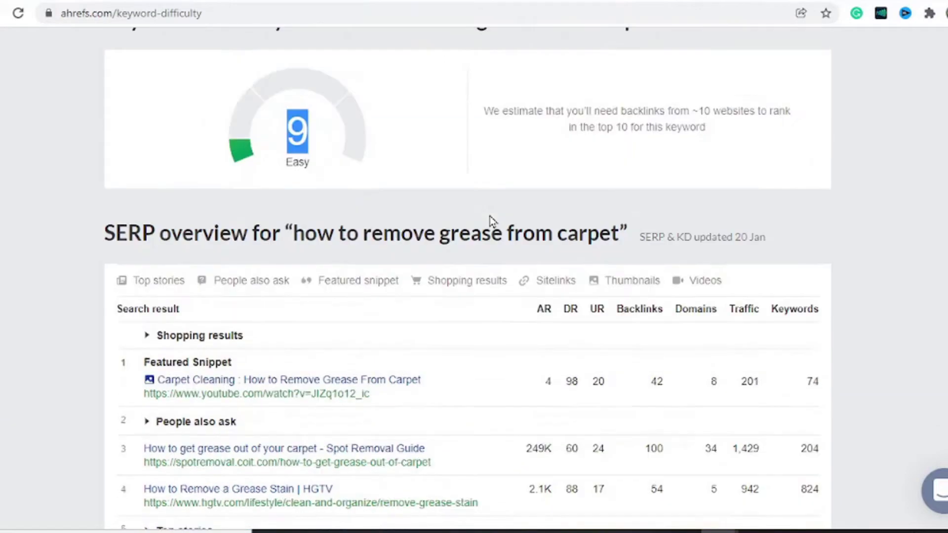
scroll(748, 369, down, 4)
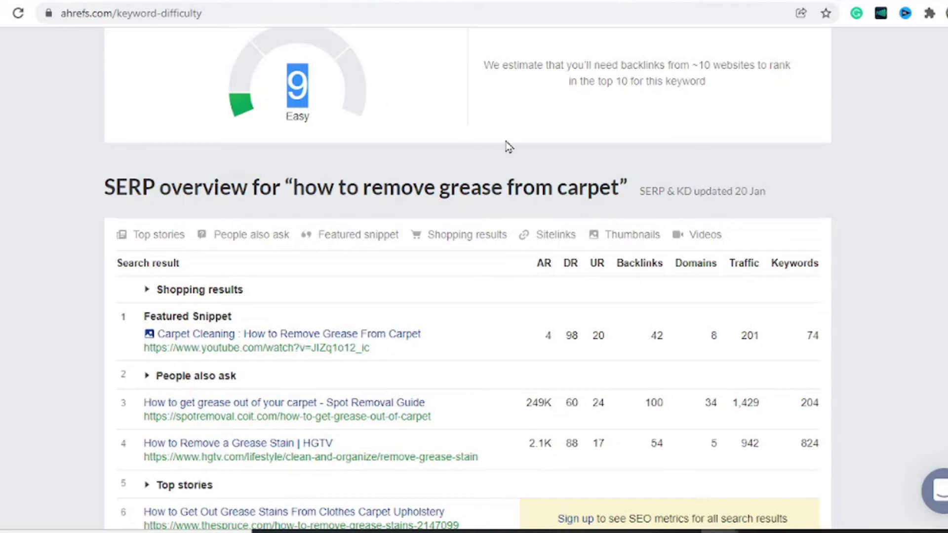
click(646, 351)
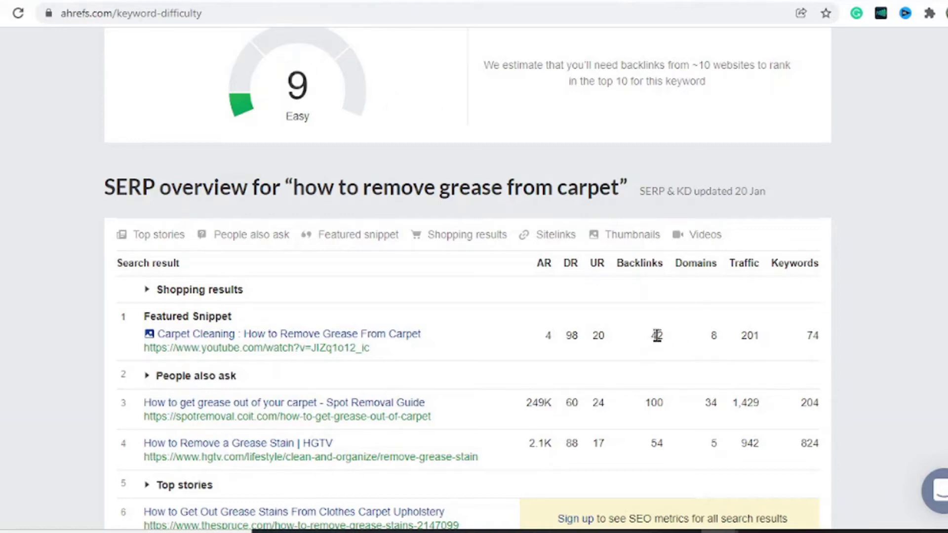
click(662, 400)
double_click(656, 403)
click(657, 446)
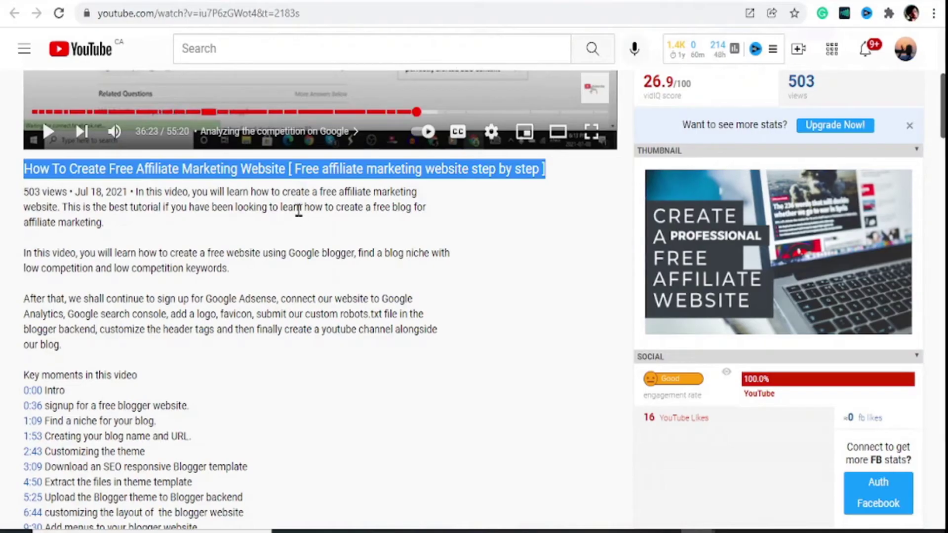
click(299, 210)
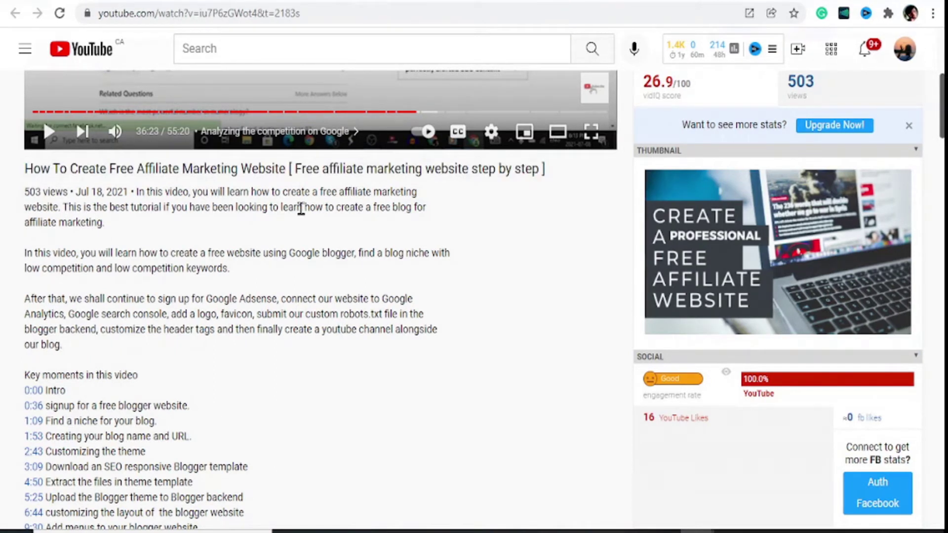
triple_click(26, 170)
click(193, 231)
scroll(275, 215, up, 3)
scroll(278, 218, down, 3)
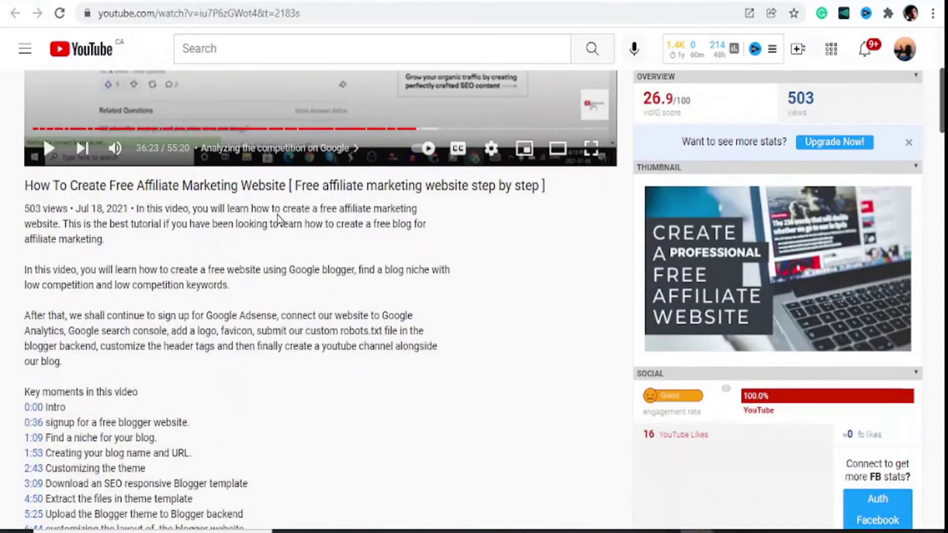
scroll(222, 242, down, 3)
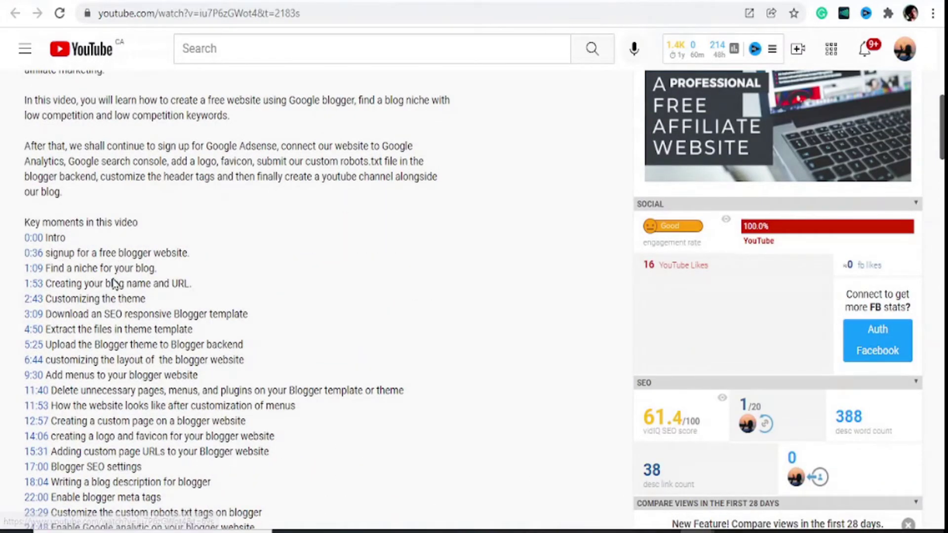
scroll(79, 295, down, 1)
scroll(79, 295, down, 3)
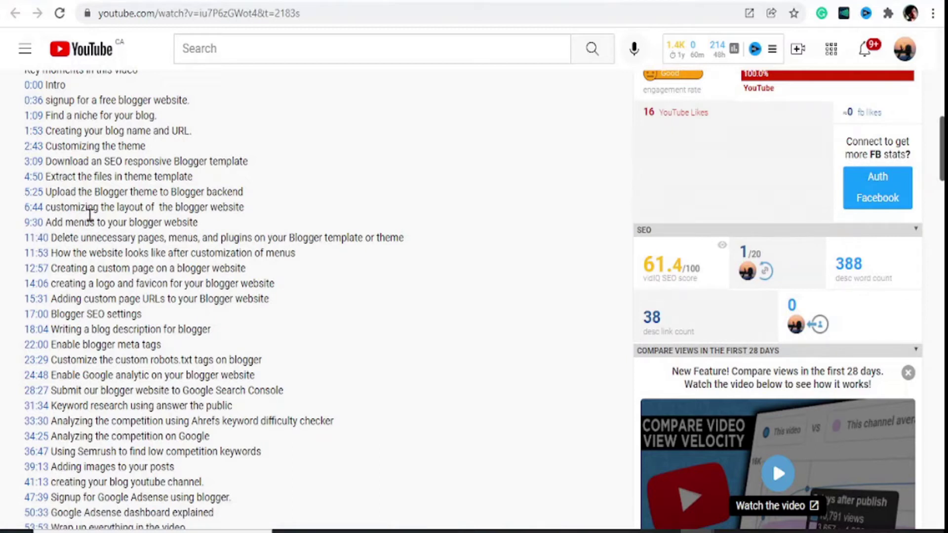
scroll(75, 276, down, 2)
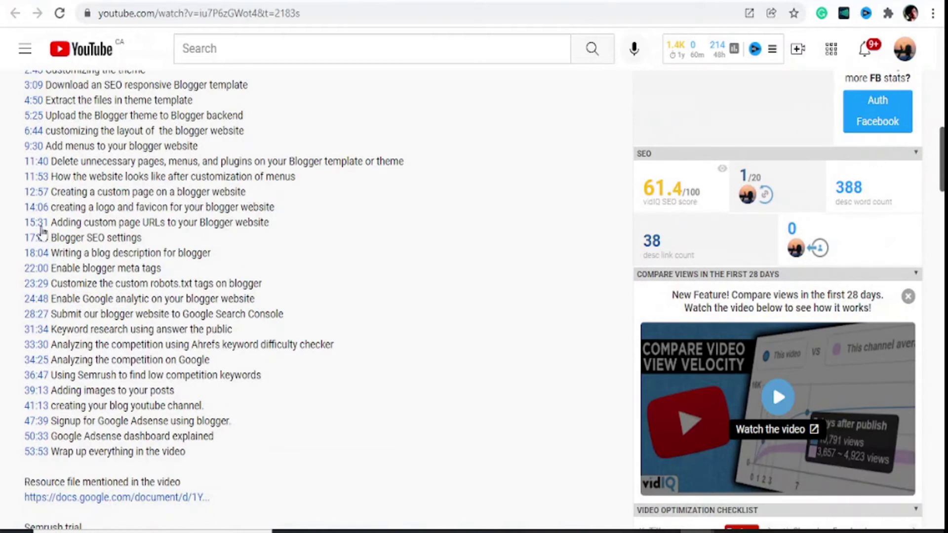
drag(53, 238, 139, 236)
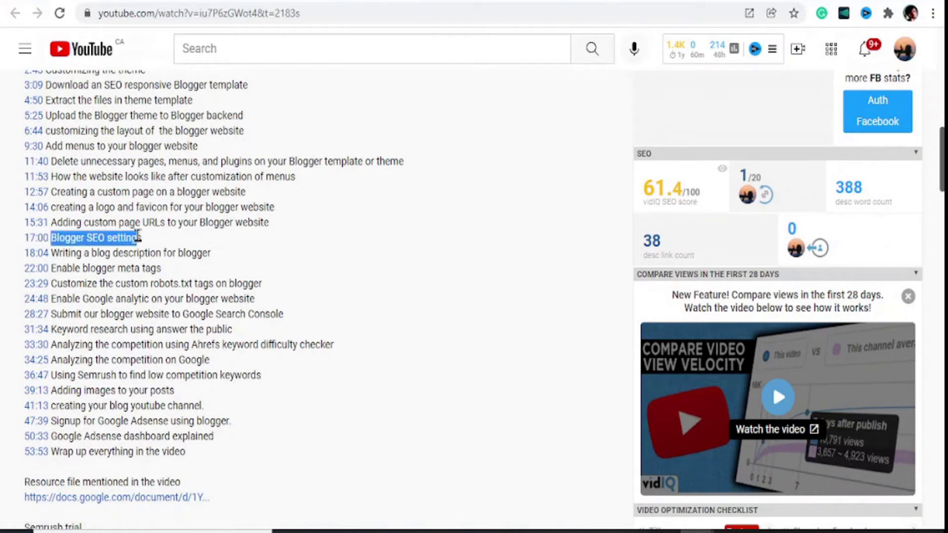
triple_click(78, 253)
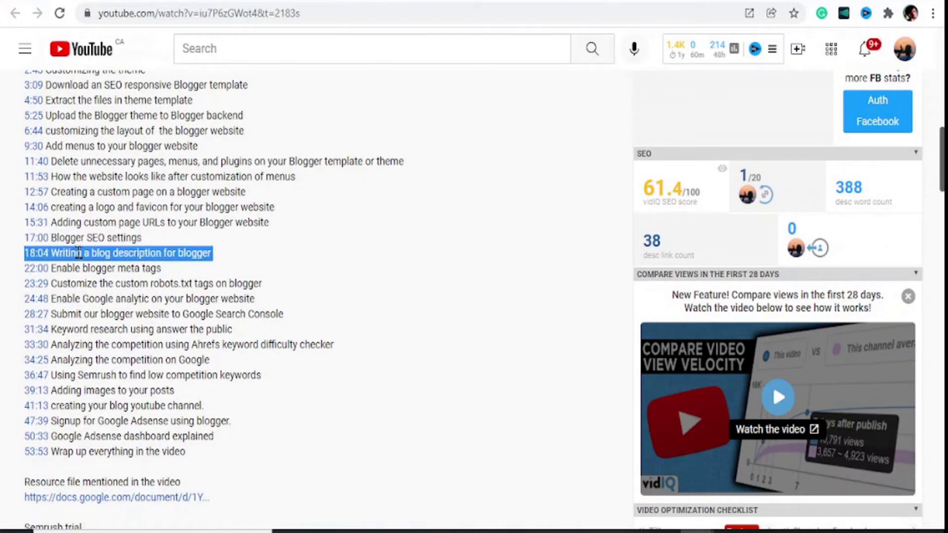
double_click(108, 268)
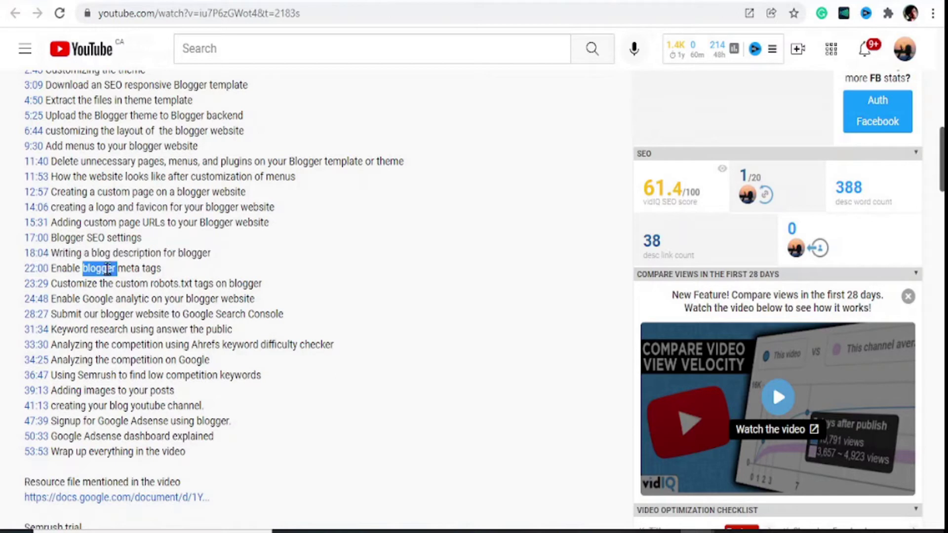
click(140, 295)
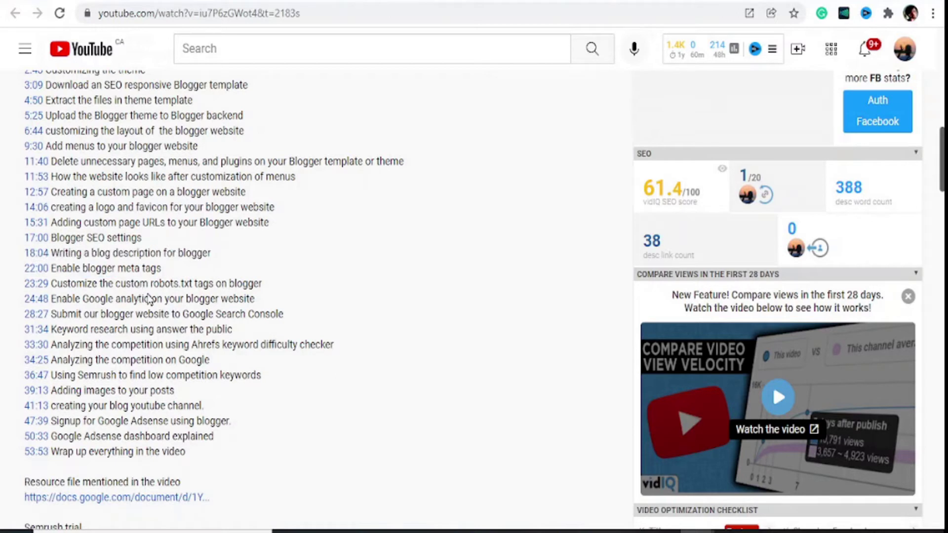
scroll(207, 295, up, 5)
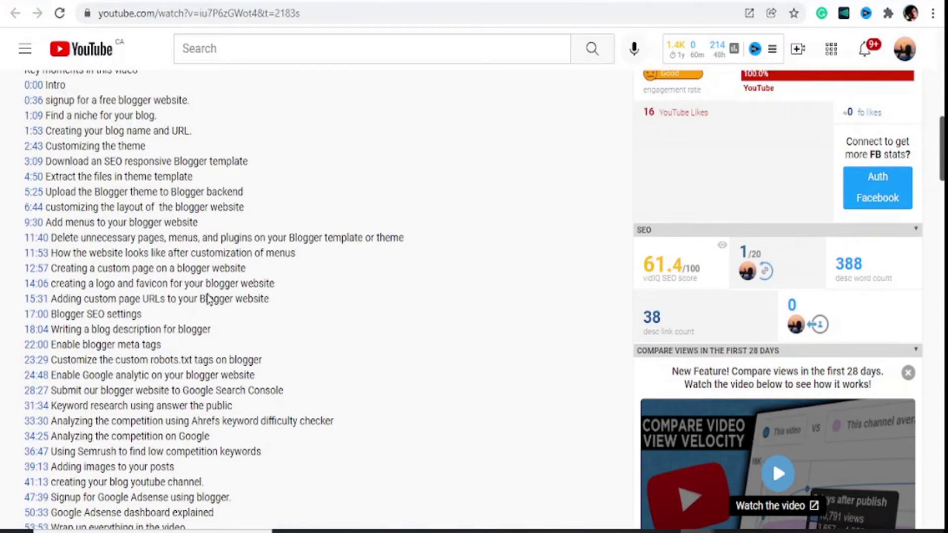
scroll(169, 239, up, 5)
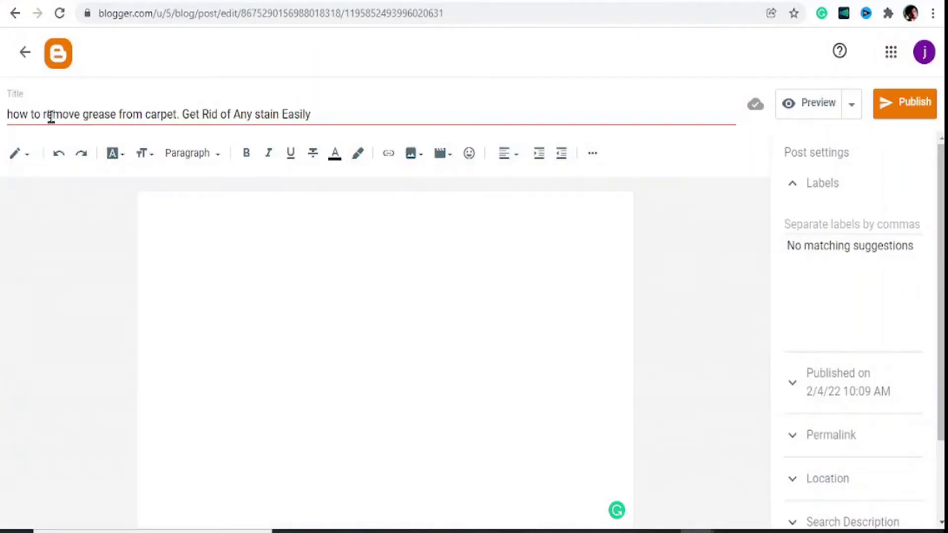
- Lowercase the leading H so the title reads 'how to remove grease from carpet. Get Rid of Any stain Easily'
triple_click(51, 117)
click(178, 226)
click(140, 115)
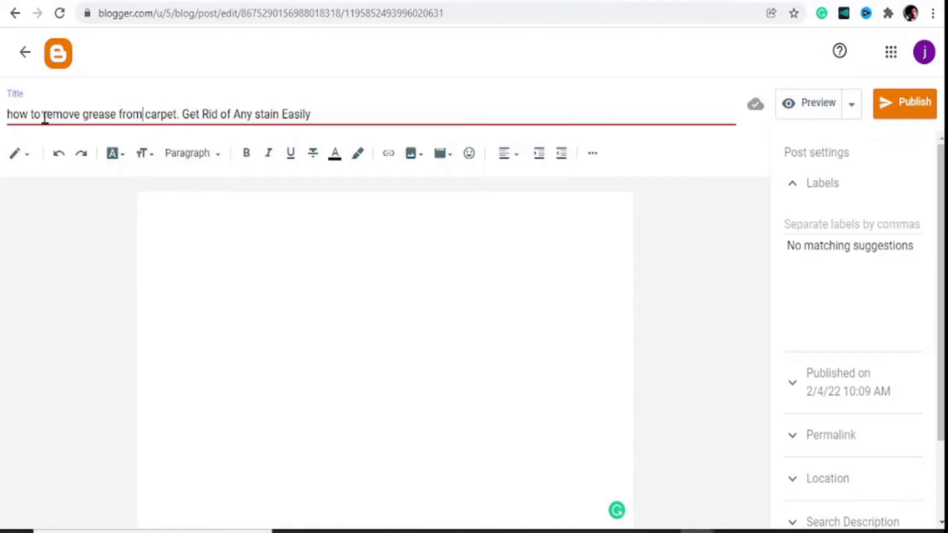
click(8, 114)
key(Delete)
text(h)
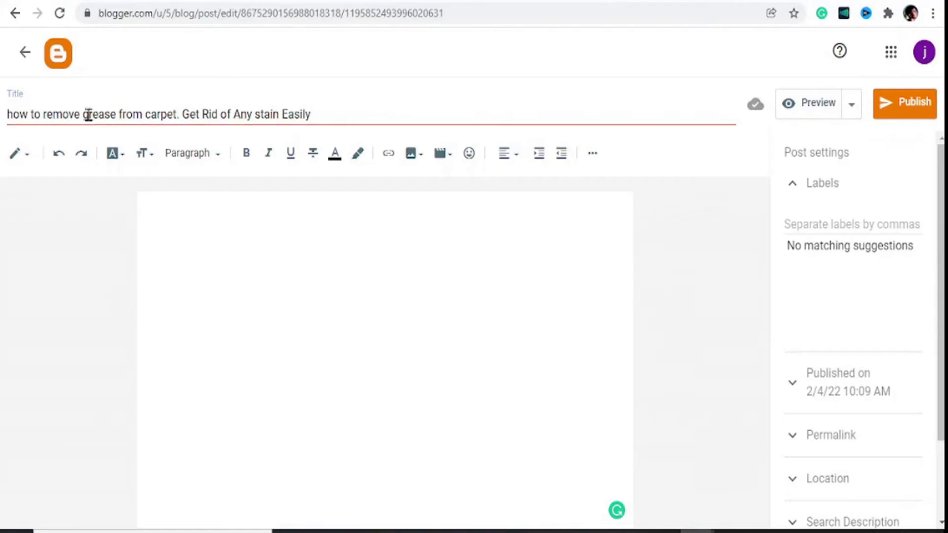
click(182, 114)
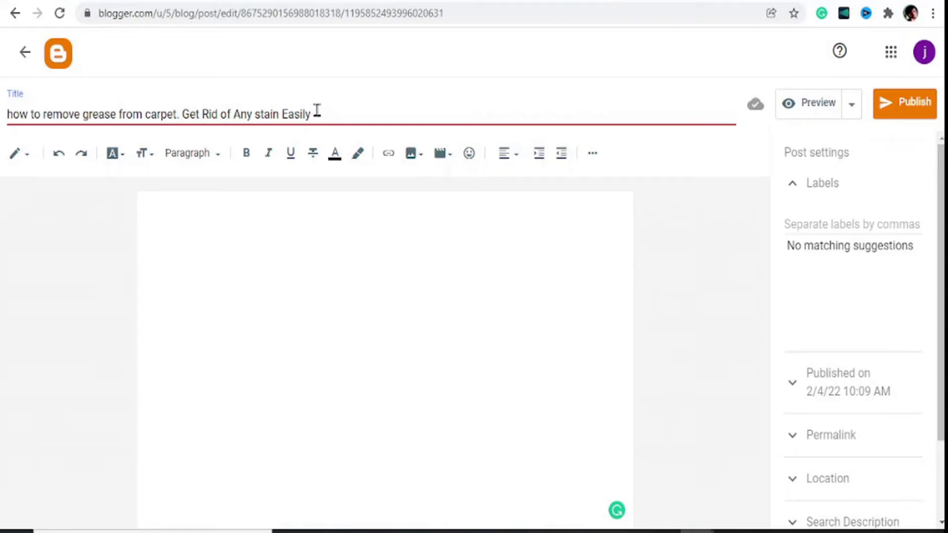
drag(321, 112, 185, 109)
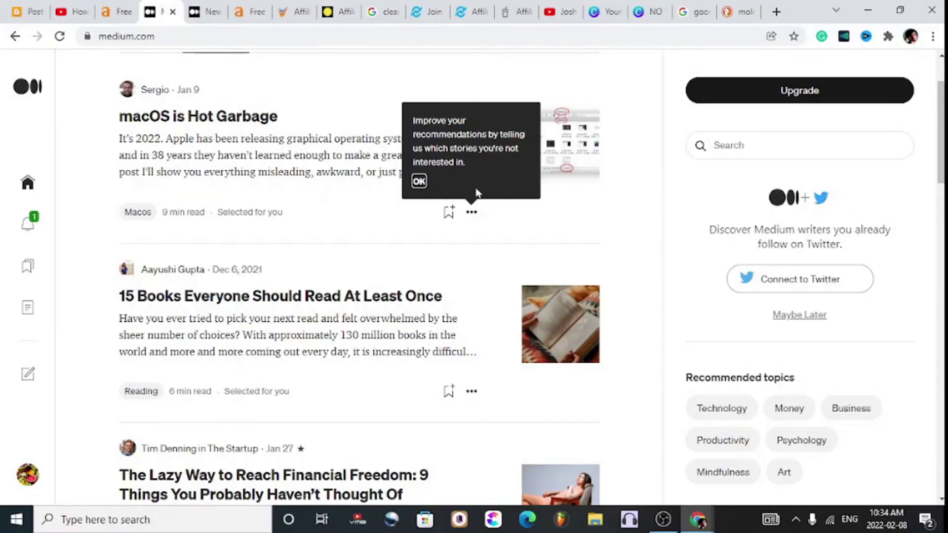
scroll(477, 193, up, 2)
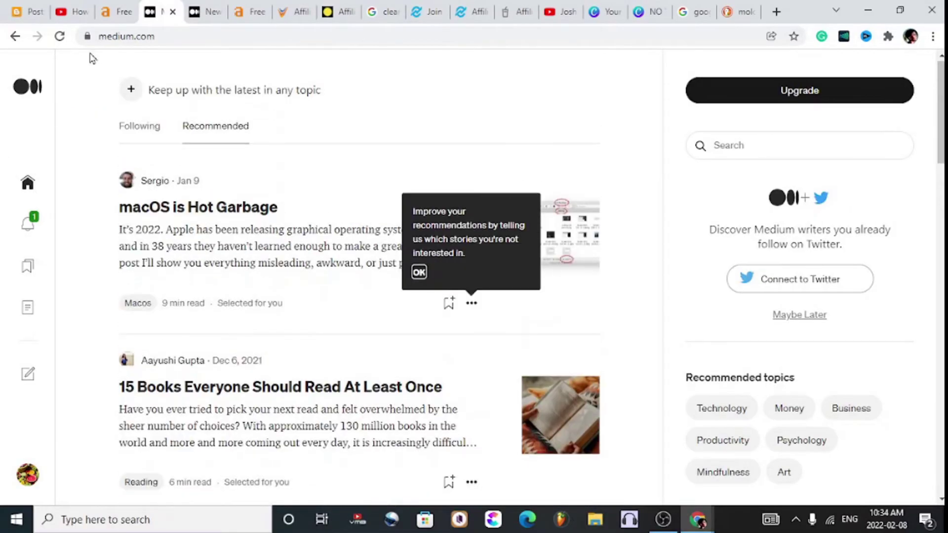
scroll(195, 229, down, 4)
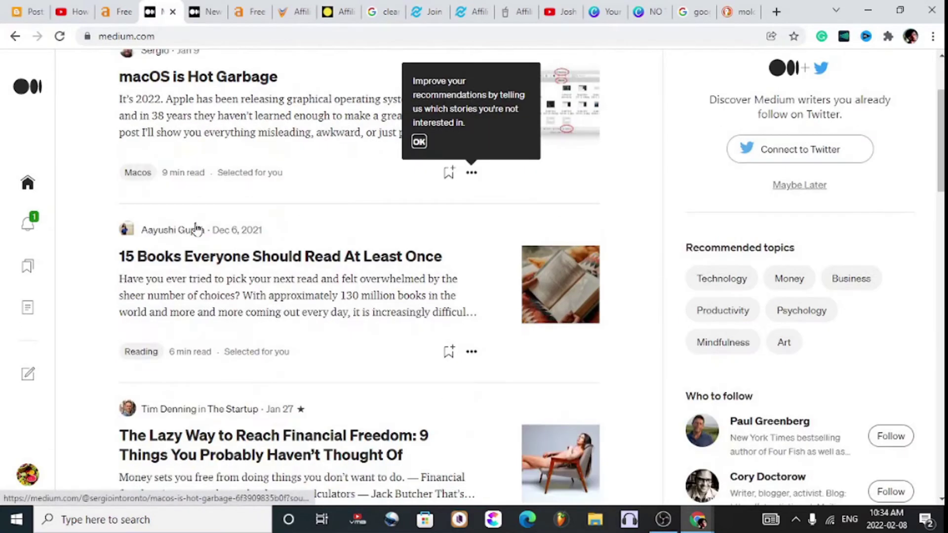
scroll(270, 201, down, 1)
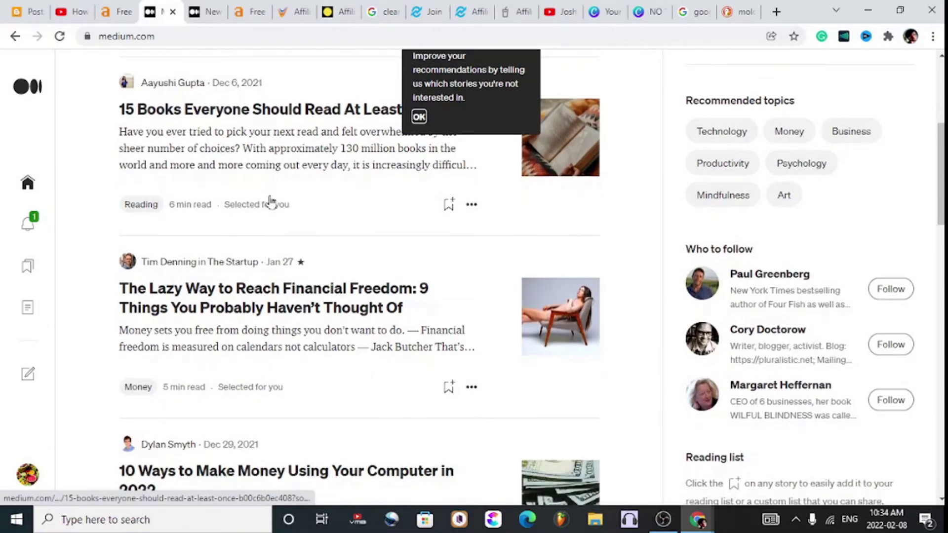
scroll(301, 251, down, 1)
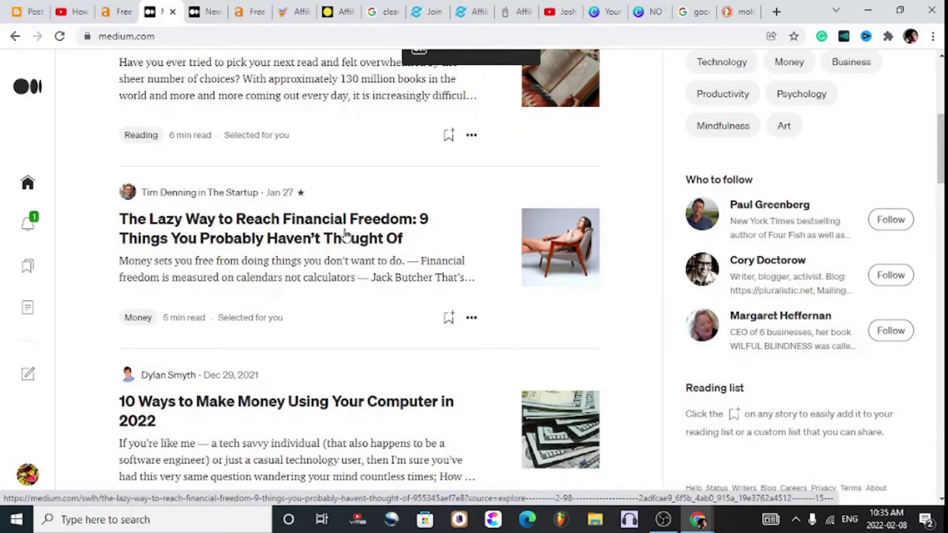
scroll(346, 238, down, 4)
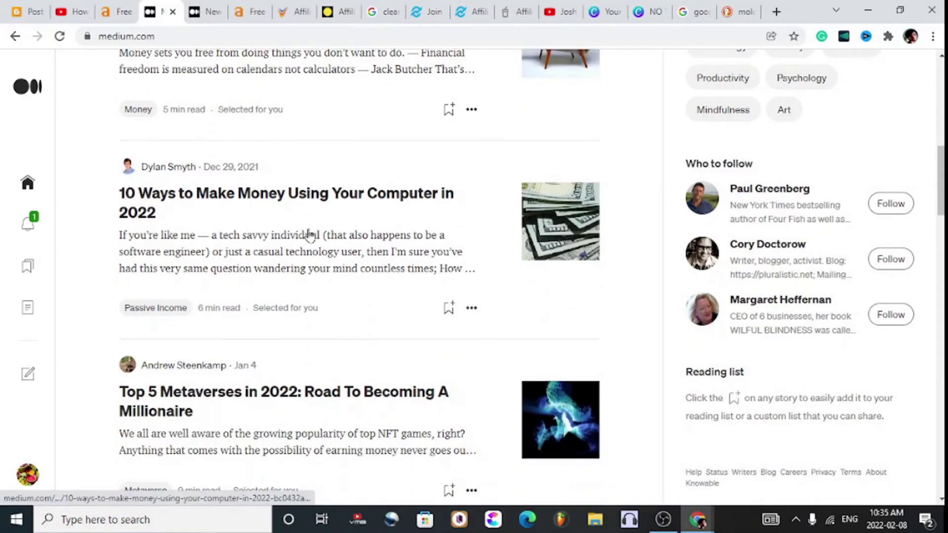
scroll(311, 236, down, 6)
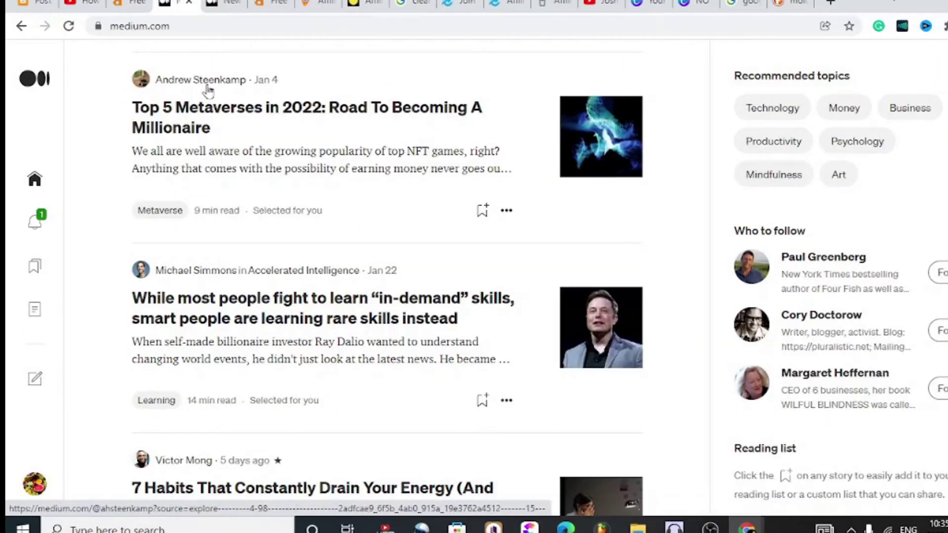
- Go to the Medium keyword draft and look over its grease-removal keyword lines
click(216, 5)
scroll(351, 203, up, 2)
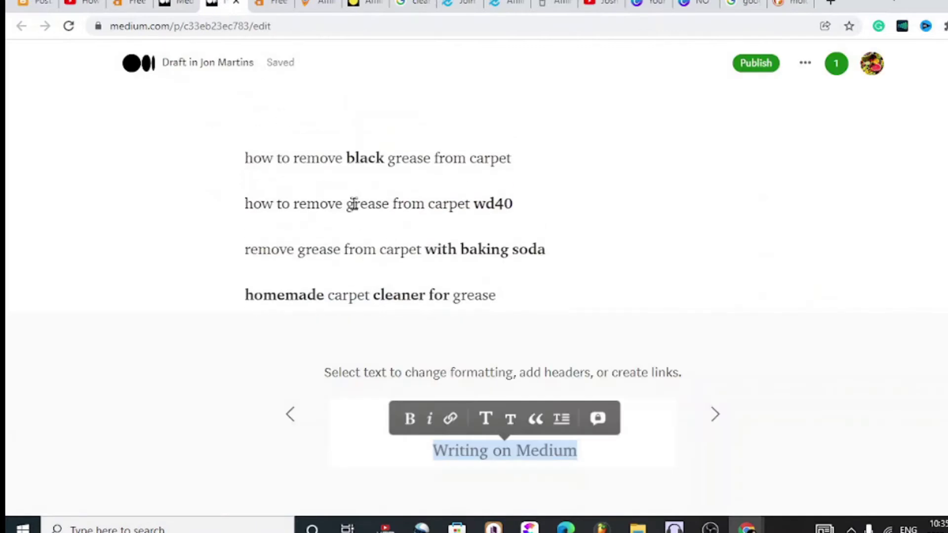
scroll(380, 208, down, 1)
scroll(394, 210, down, 7)
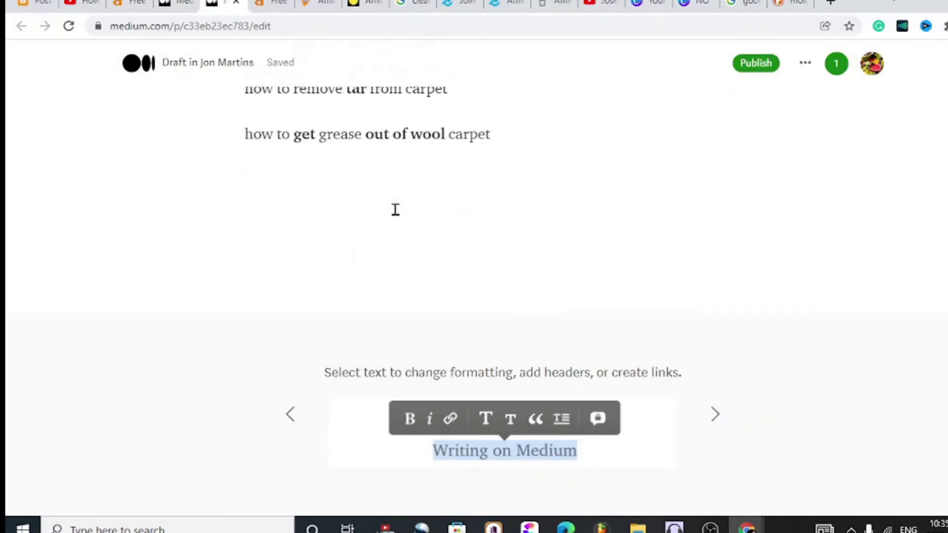
scroll(394, 209, up, 7)
scroll(399, 208, up, 1)
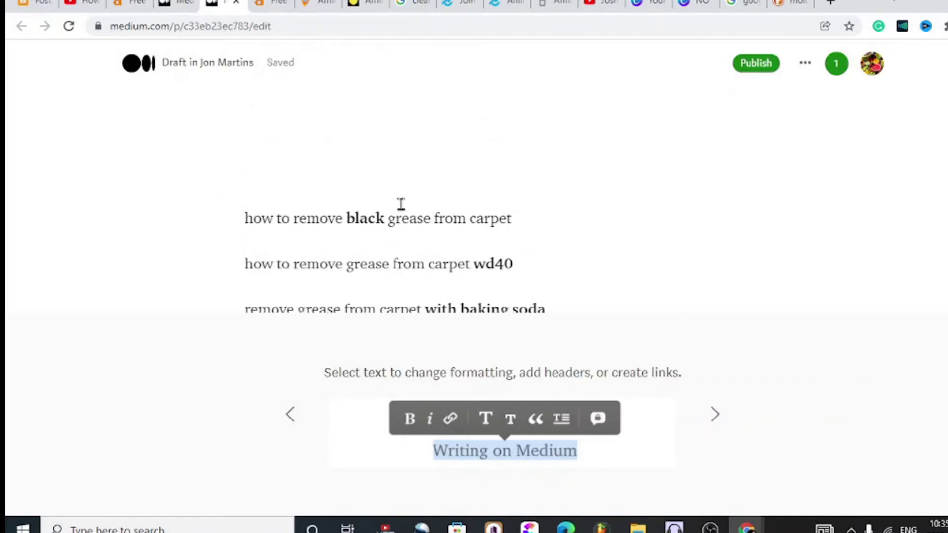
click(387, 117)
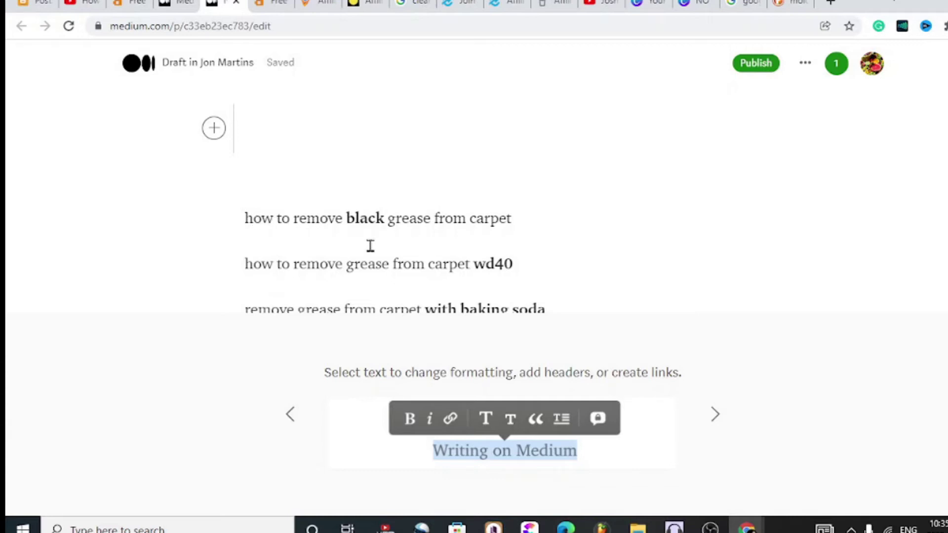
- Copy the keyword lines from 'homemade' to 'tar' and return to the Blogger editor
scroll(296, 197, down, 2)
click(553, 150)
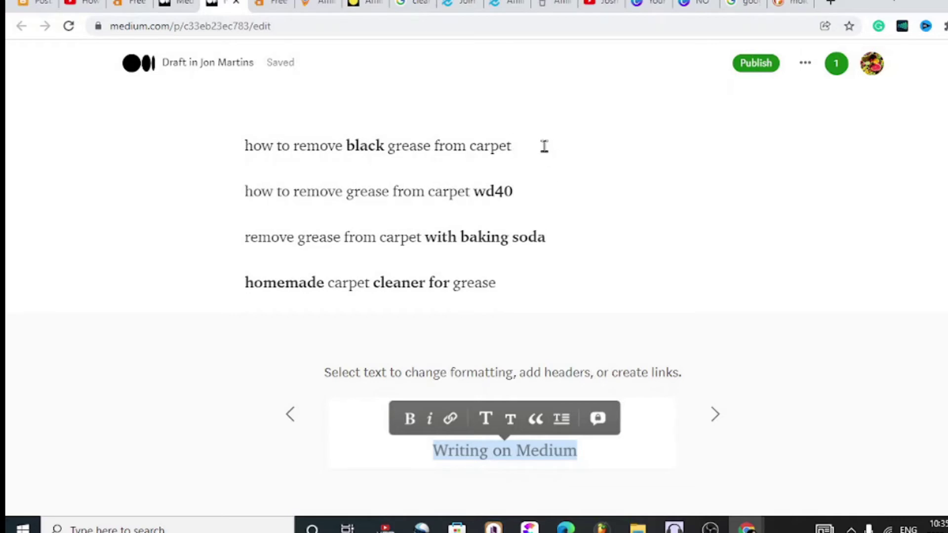
scroll(544, 178, down, 2)
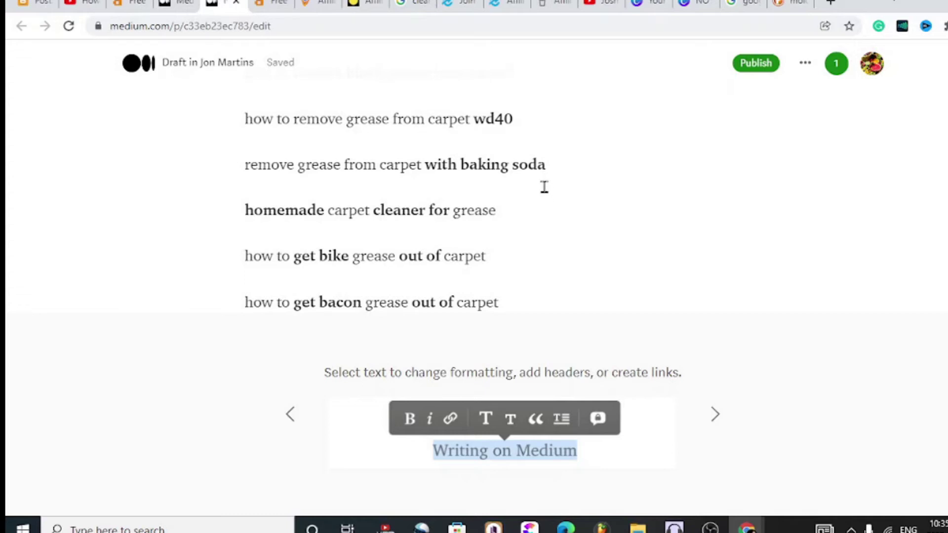
drag(243, 117, 565, 294)
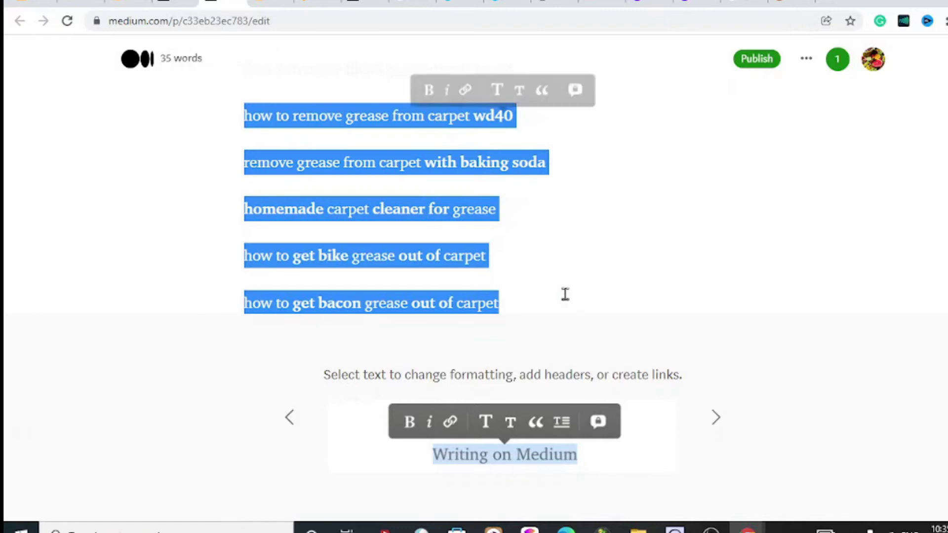
scroll(543, 267, up, 3)
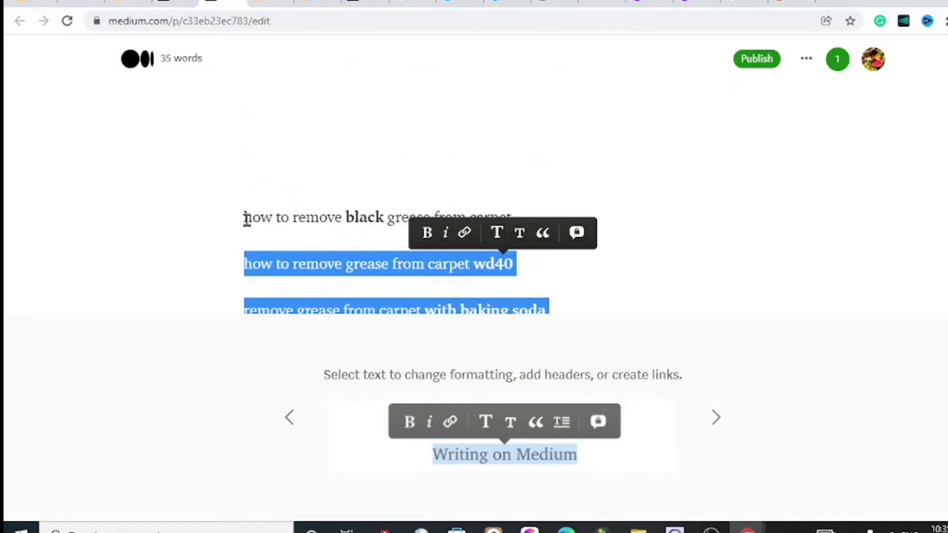
drag(246, 218, 560, 296)
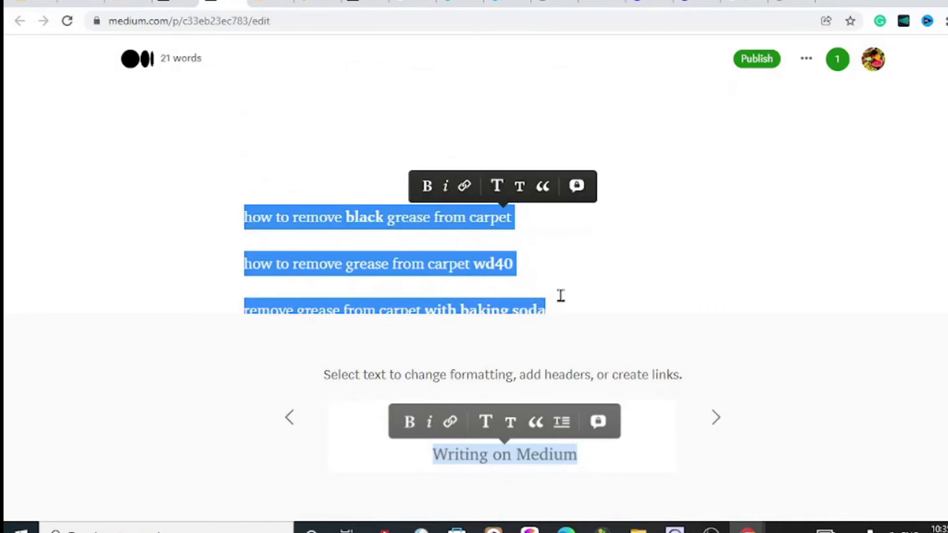
scroll(556, 287, down, 5)
drag(248, 135, 499, 265)
key(Right)
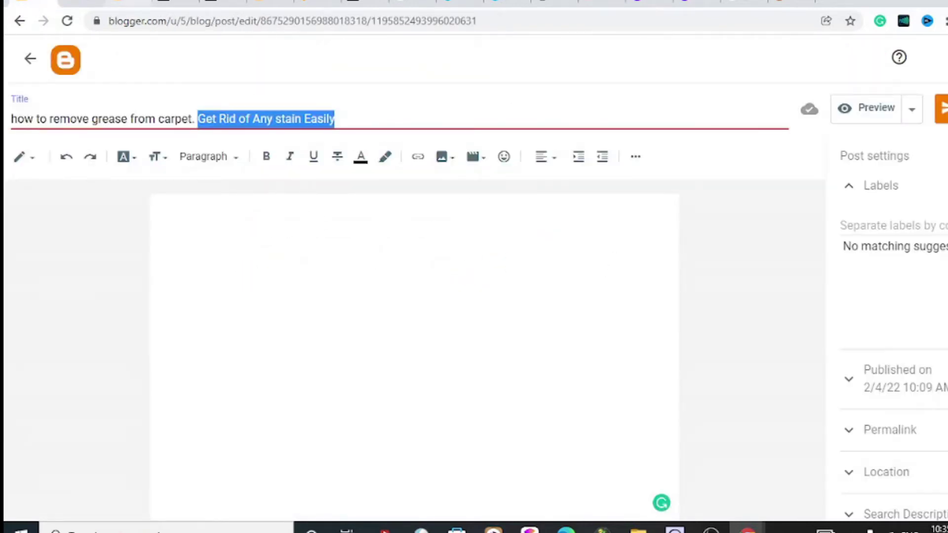
click(222, 3)
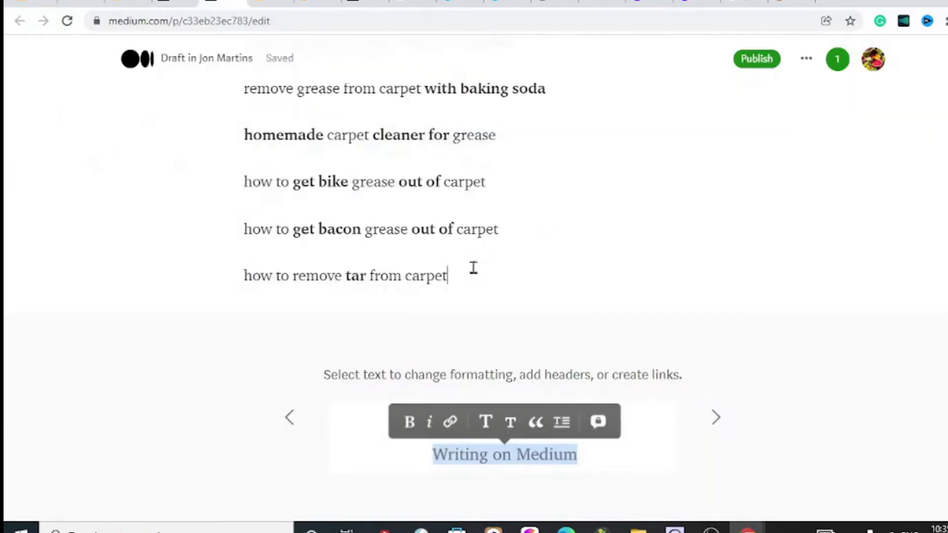
click(32, 3)
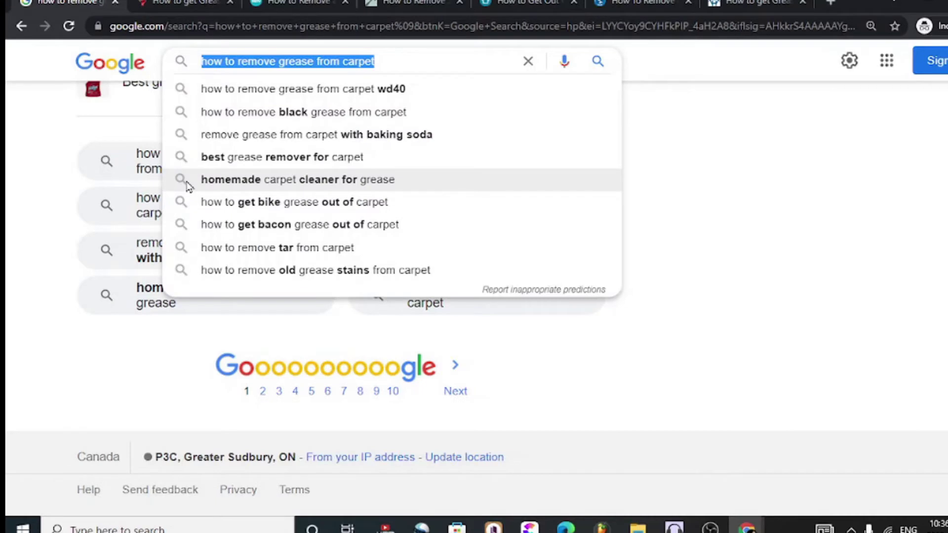
- Dismiss the search suggestions to reveal related searches, then go to the COIT grease-removal article
click(73, 145)
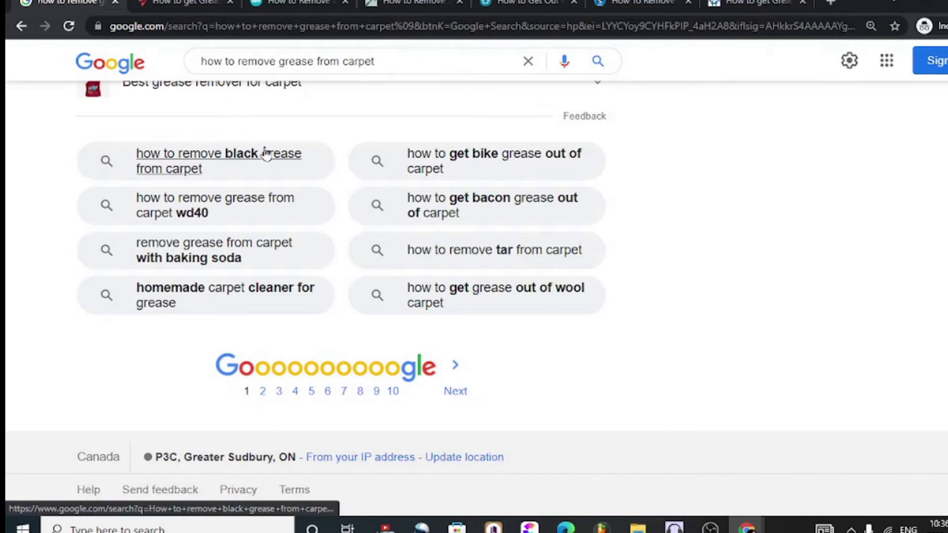
key(ctrl+Tab)
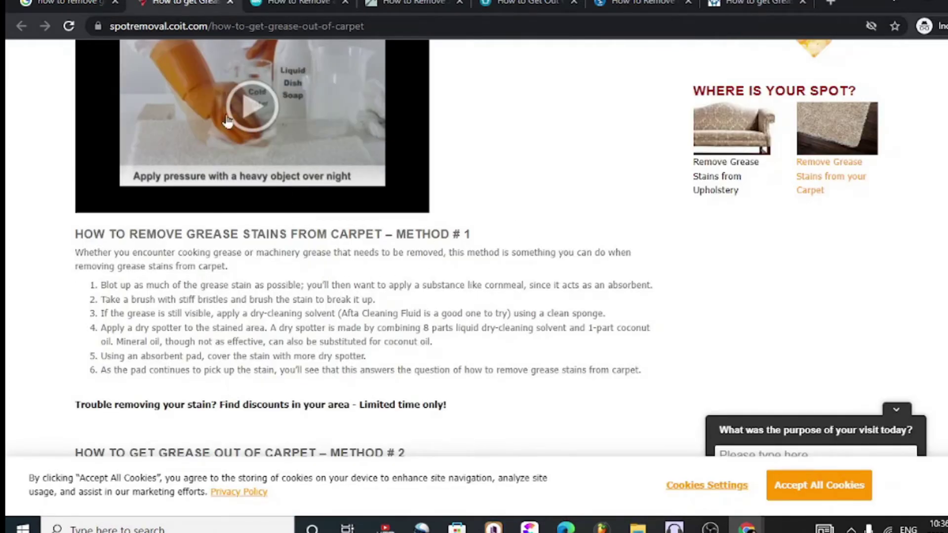
- Check the Google results again, then select the COIT article's Method 1 grease-removal instructions
key(ctrl+shift+Tab)
scroll(435, 178, up, 12)
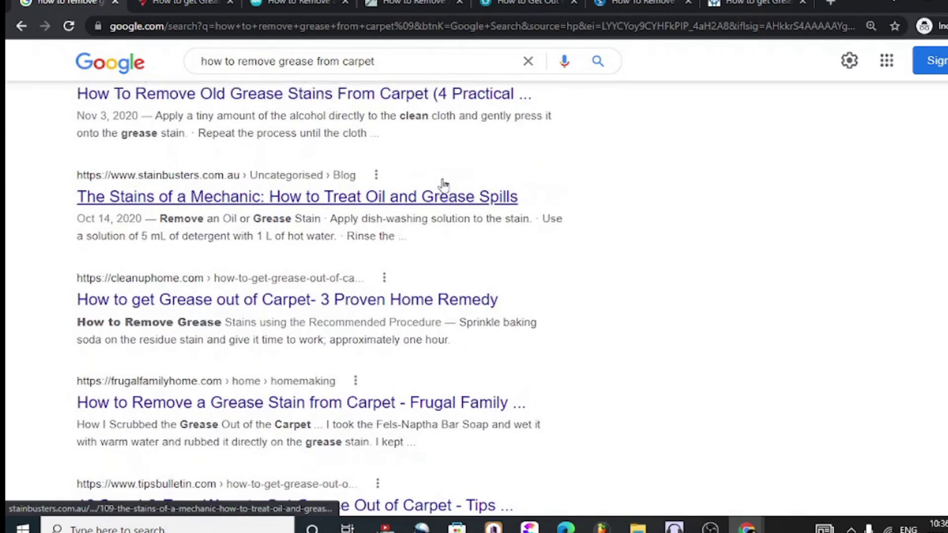
scroll(440, 181, up, 6)
key(ctrl+Tab)
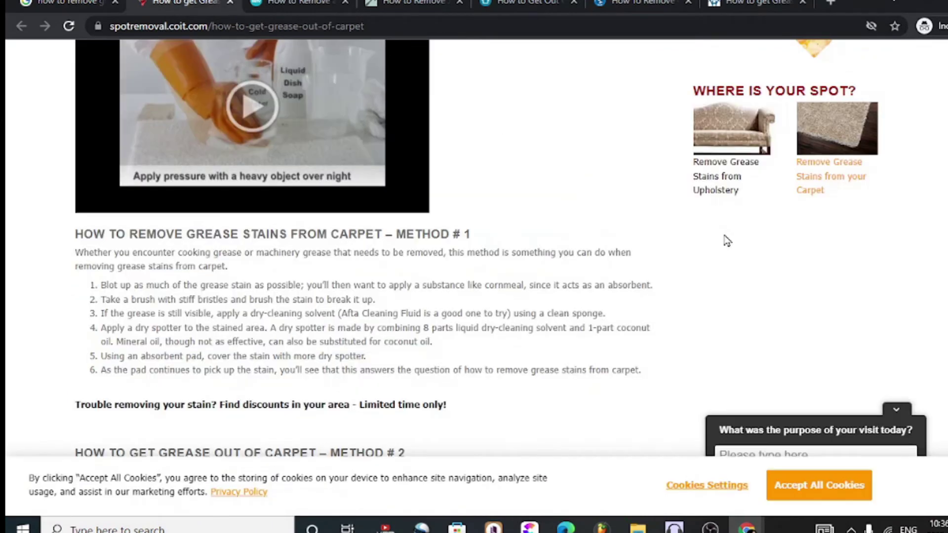
scroll(435, 247, down, 7)
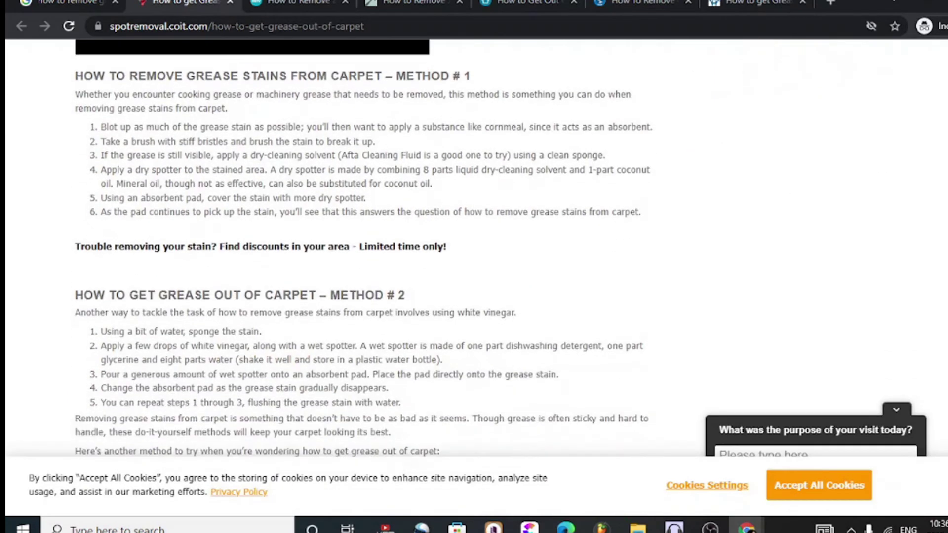
scroll(367, 246, up, 10)
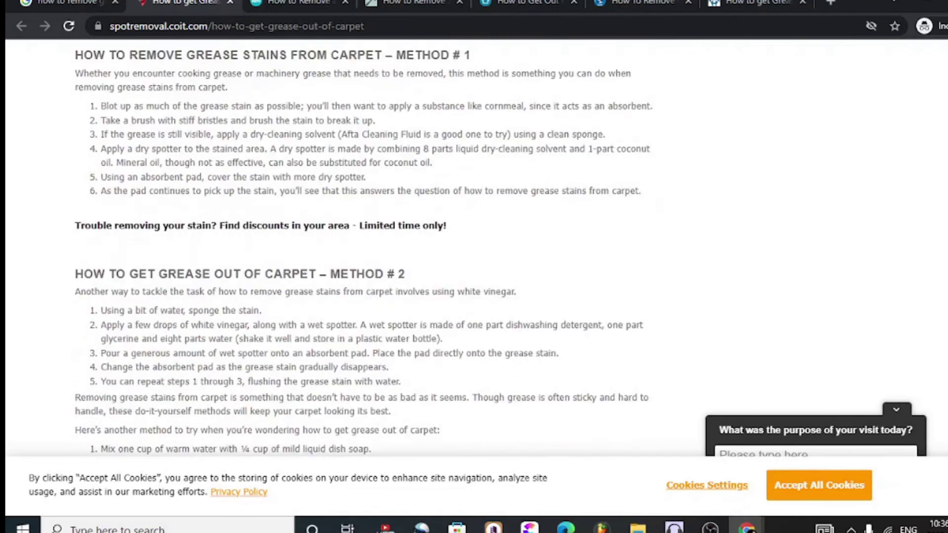
scroll(122, 249, down, 3)
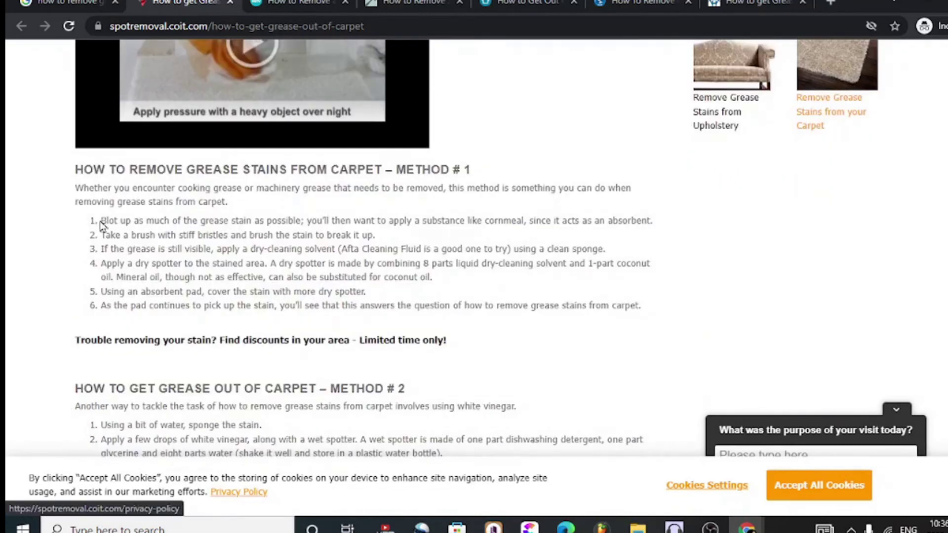
drag(99, 185, 364, 504)
- Read the HGTV grease-stain article down to 'Step 3: Use an Old Toothbrush'
key(ctrl+Tab)
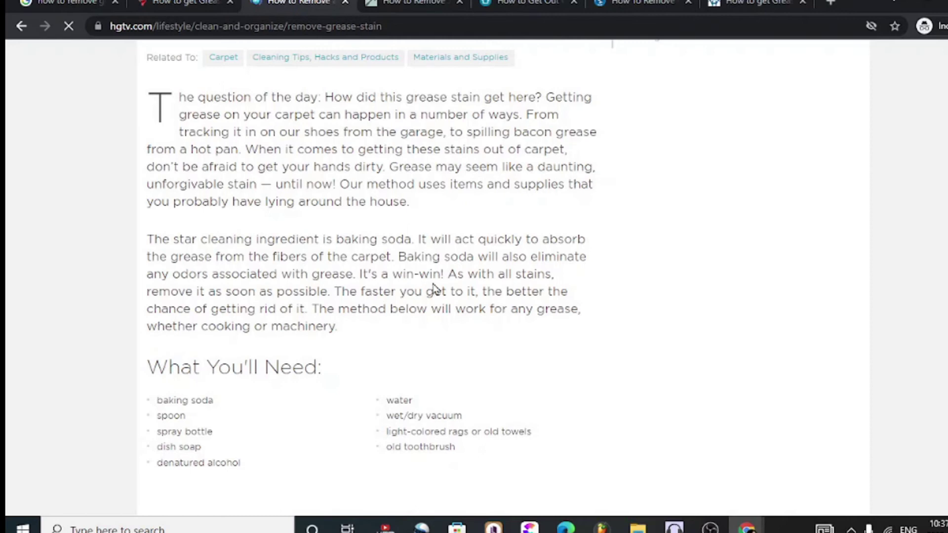
scroll(435, 288, down, 12)
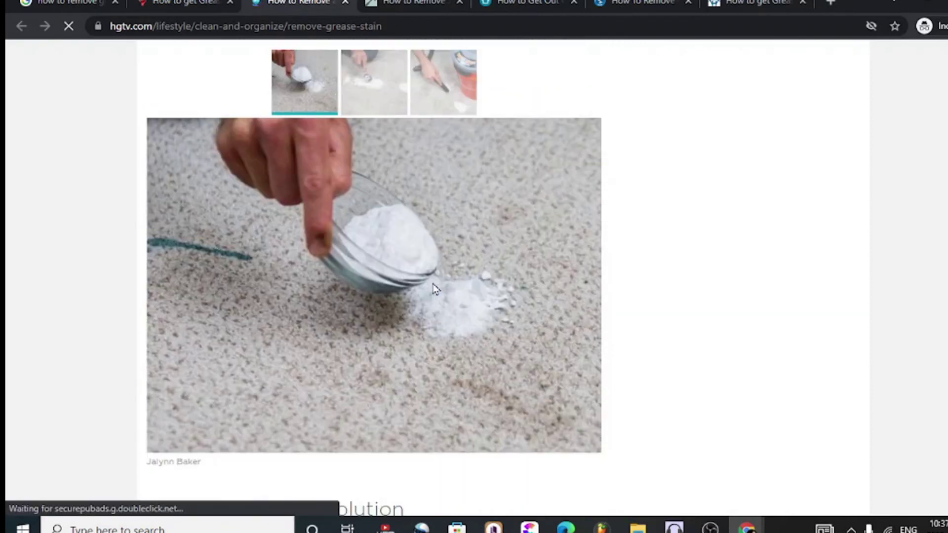
scroll(434, 288, down, 8)
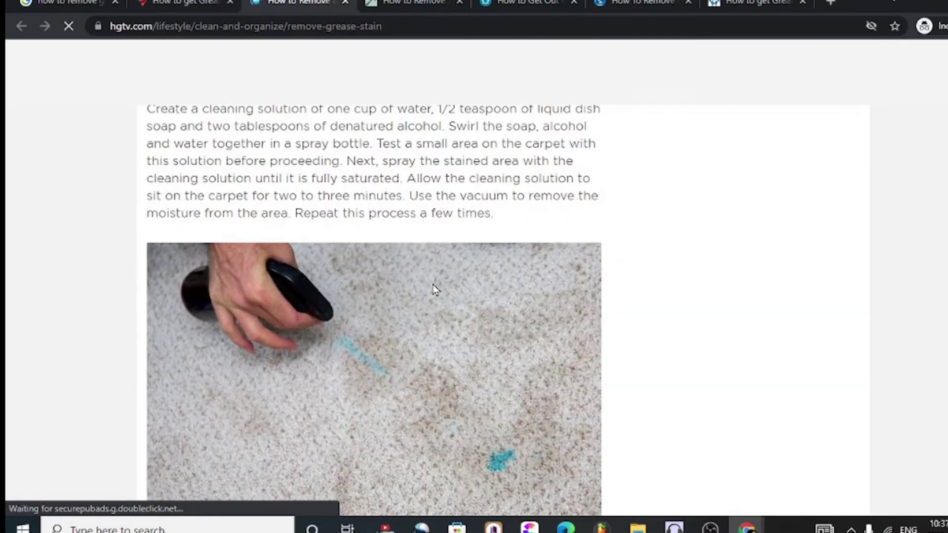
scroll(434, 289, down, 3)
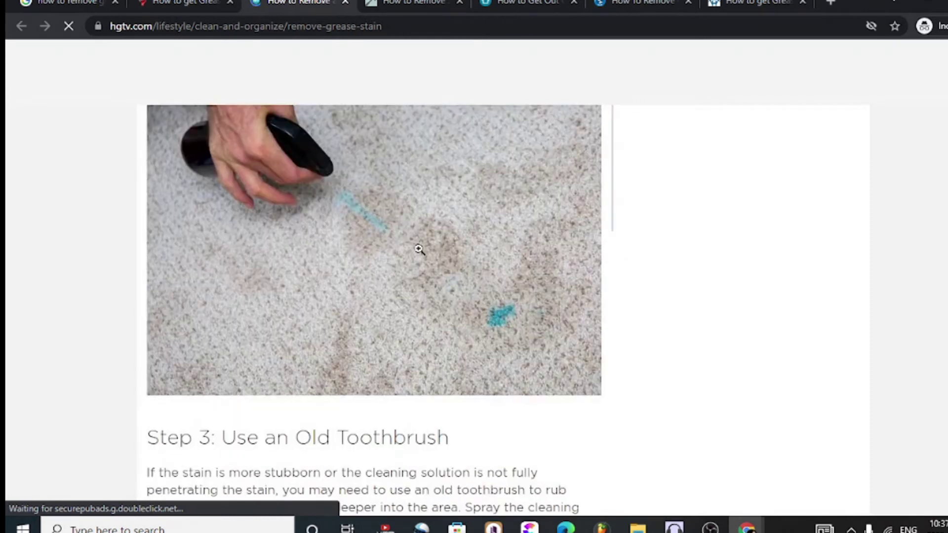
- Scroll the Family Handyman carpet-stain article to 'Use a Putty Knife for Solids', closing the subscription popup
key(ctrl+Tab)
scroll(331, 203, down, 6)
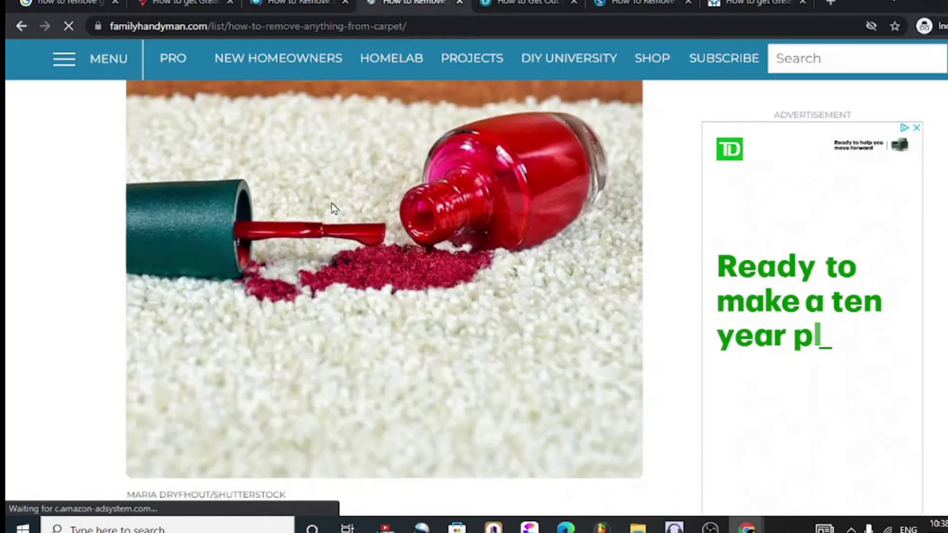
scroll(331, 206, down, 10)
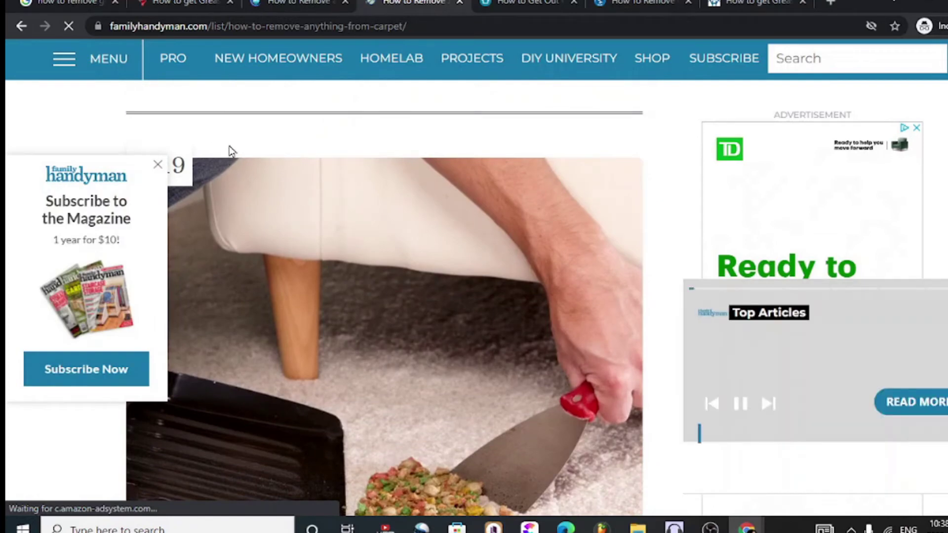
scroll(229, 151, down, 6)
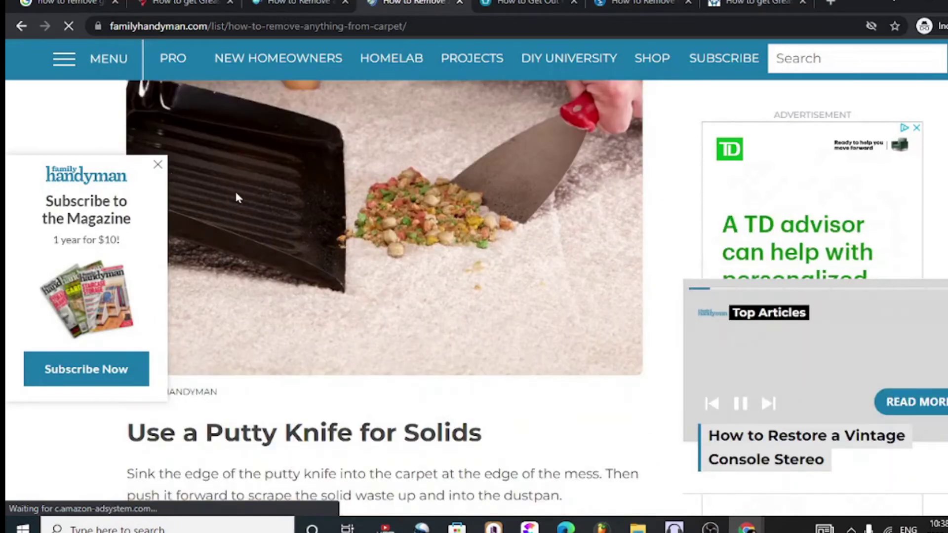
scroll(321, 222, down, 3)
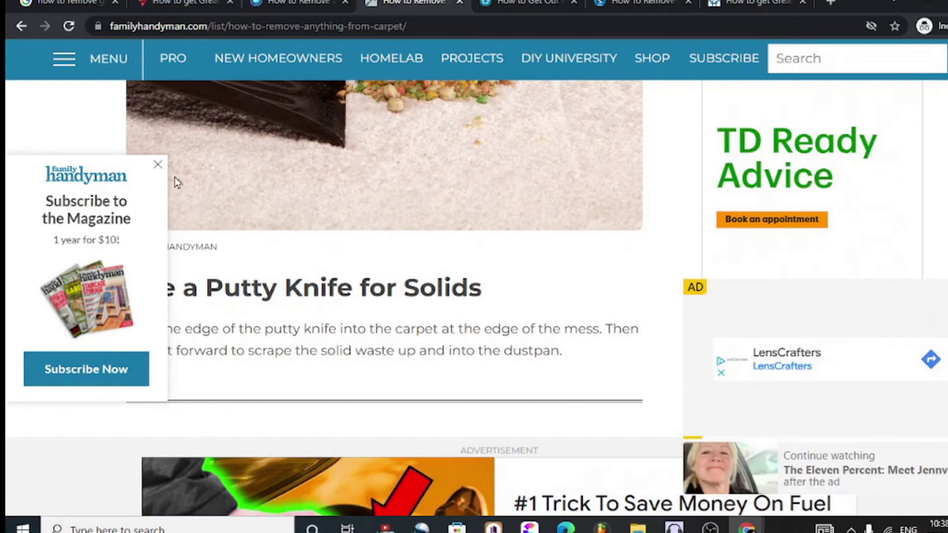
click(158, 164)
scroll(277, 289, down, 4)
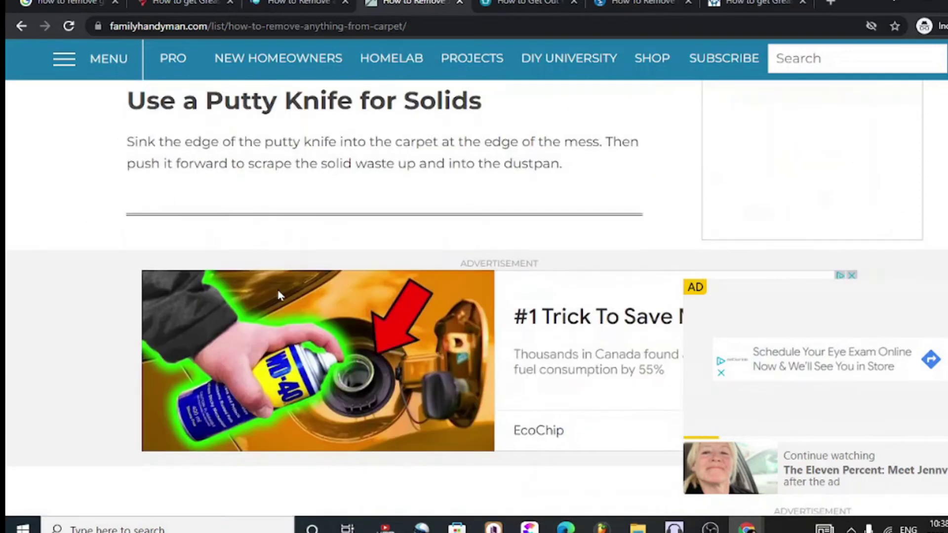
scroll(279, 295, down, 2)
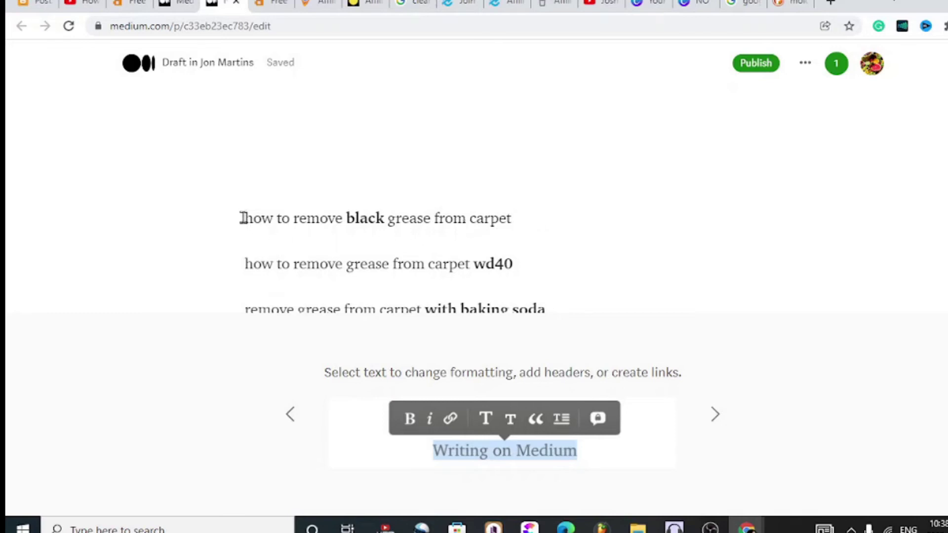
drag(242, 218, 535, 275)
click(523, 273)
scroll(443, 320, down, 3)
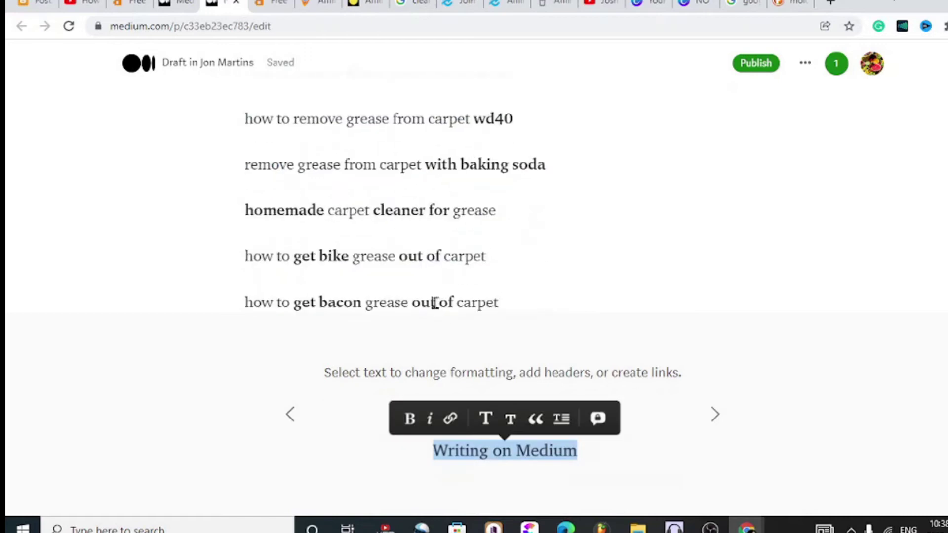
triple_click(398, 213)
triple_click(400, 255)
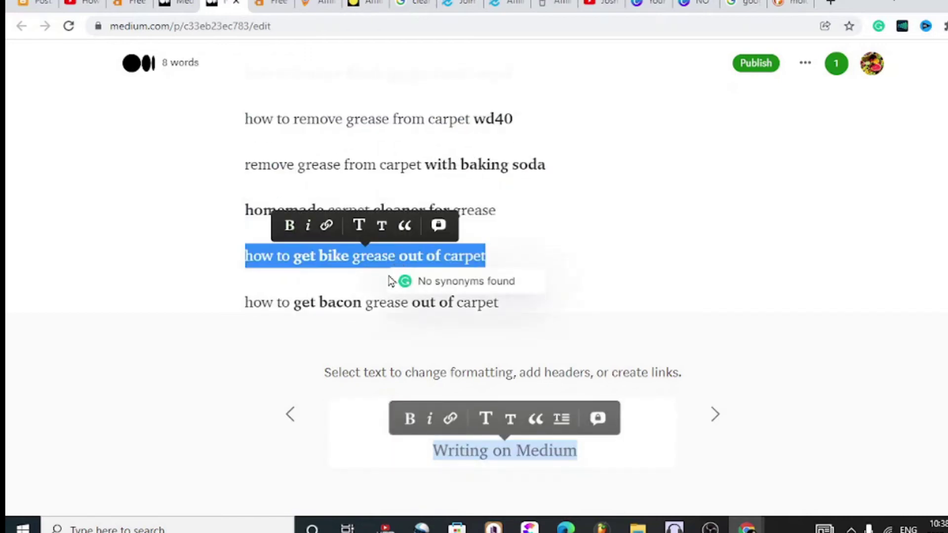
triple_click(318, 303)
scroll(561, 280, down, 3)
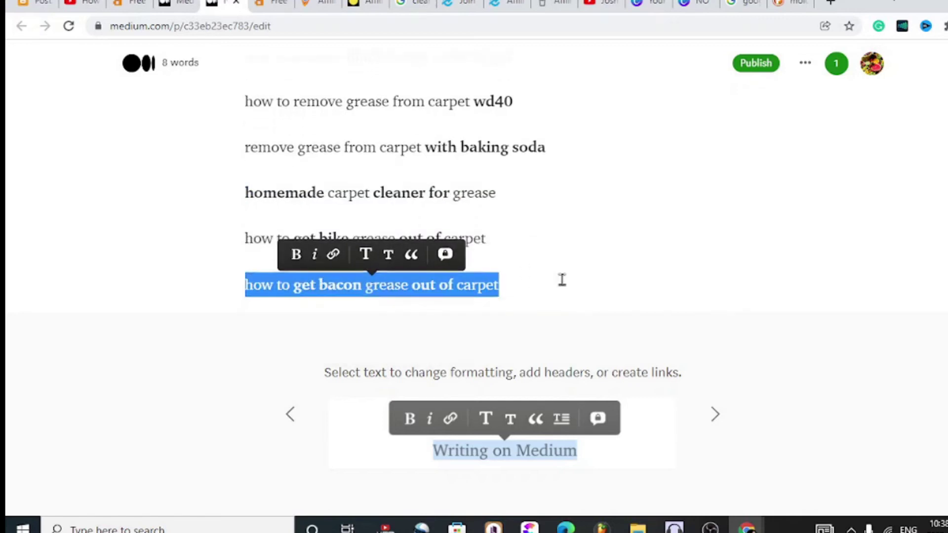
double_click(385, 202)
click(459, 209)
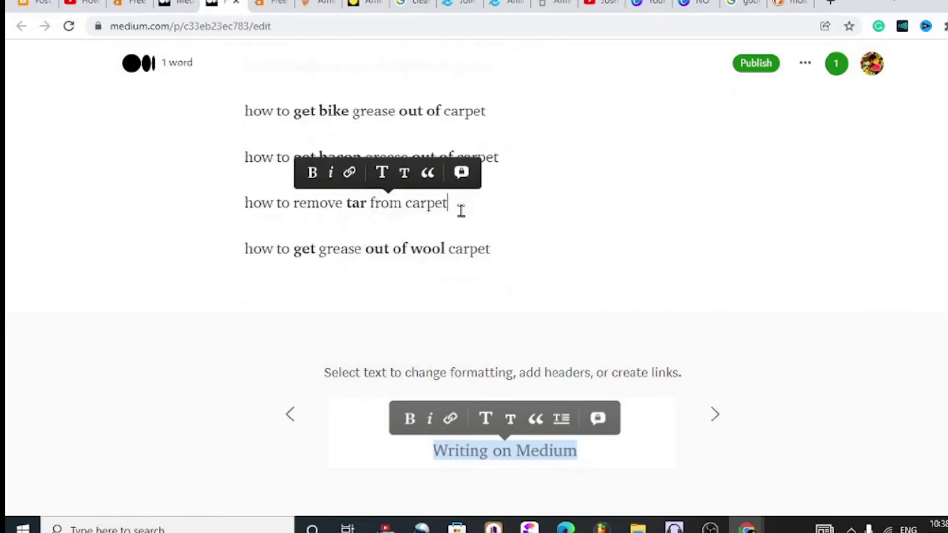
scroll(495, 213, up, 2)
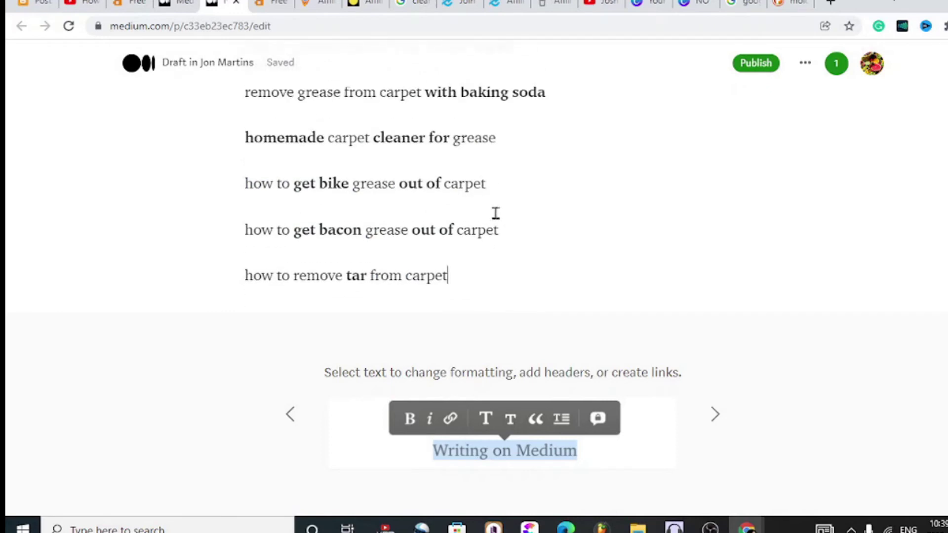
scroll(495, 214, up, 2)
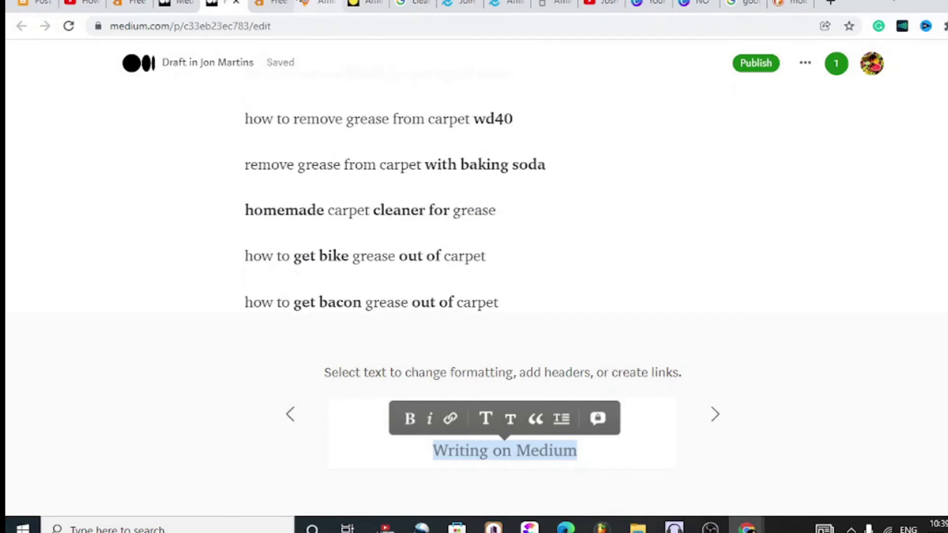
click(319, 4)
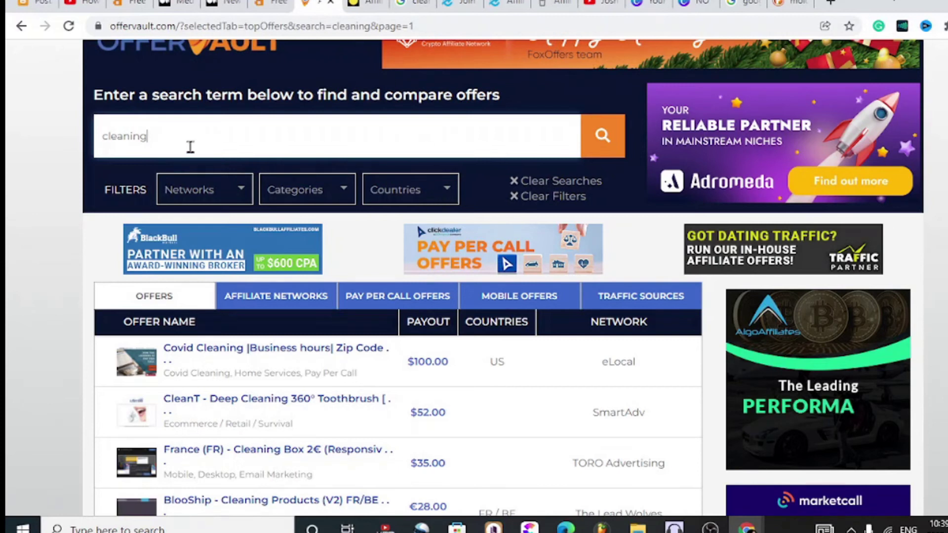
- Scroll OfferVault's 'cleaning' results down to the $8.00 Carpet Cleaning - Pay Per Call offer
scroll(188, 124, up, 2)
scroll(346, 296, down, 4)
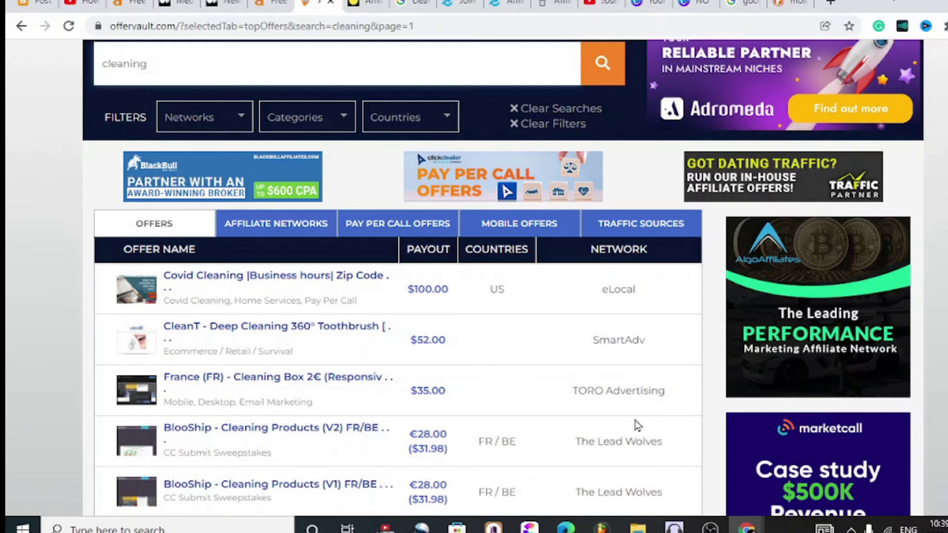
scroll(620, 353, down, 3)
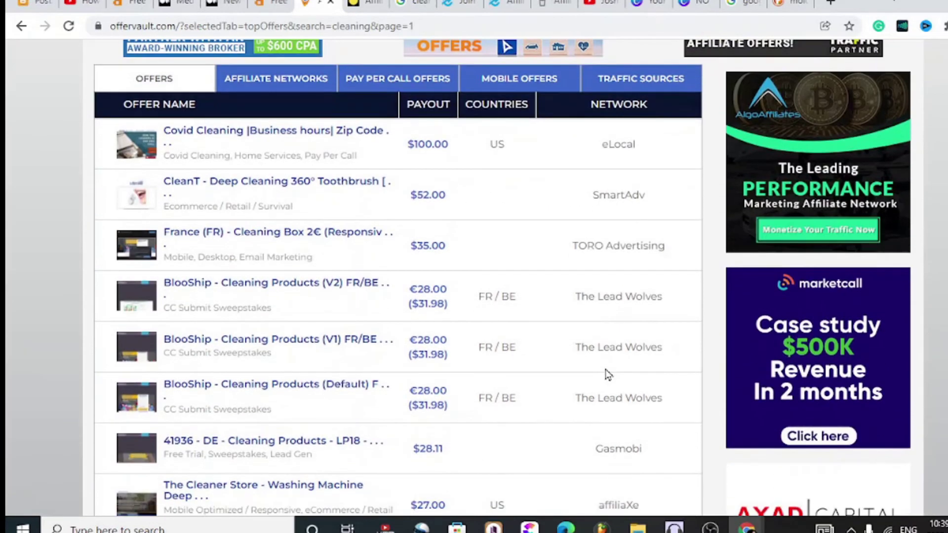
scroll(607, 375, down, 3)
scroll(609, 378, down, 1)
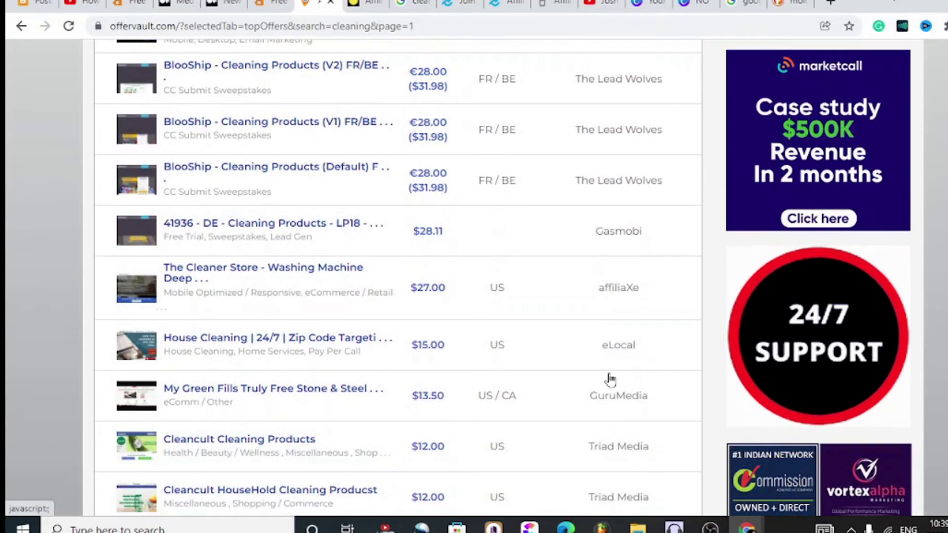
scroll(611, 379, down, 4)
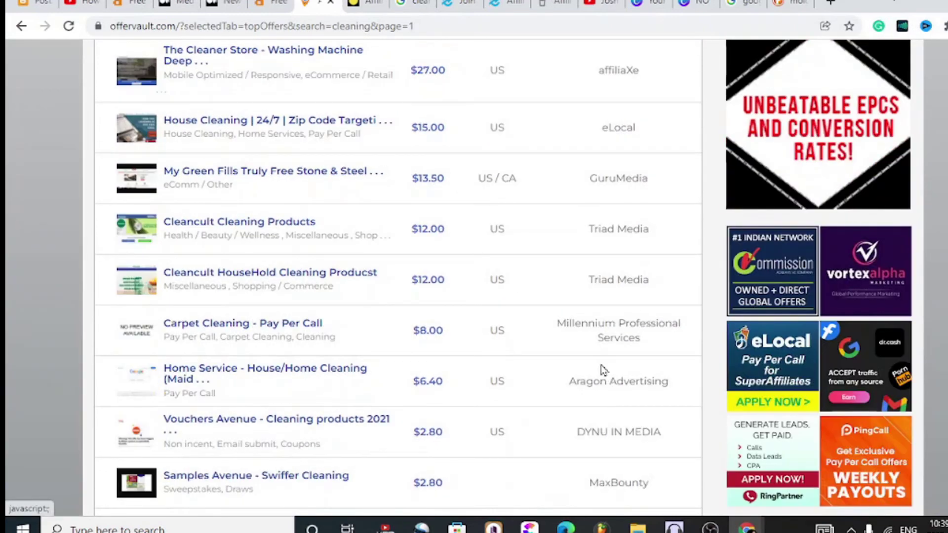
- Review Lemonads' 'carpet' programs: My Magic Carpet (7.5% CPA) and ECarpetGallery (3.75%)
key(ctrl+Tab)
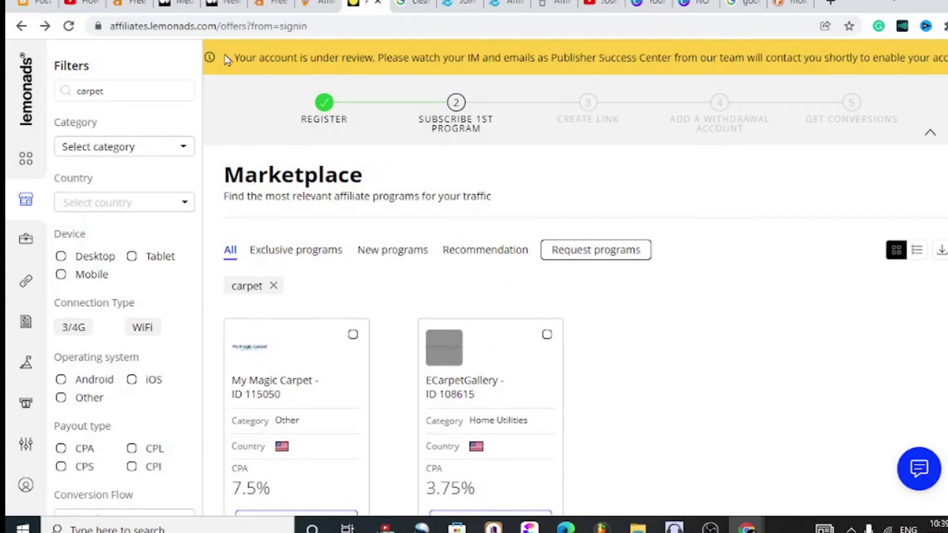
drag(247, 57, 384, 58)
click(575, 179)
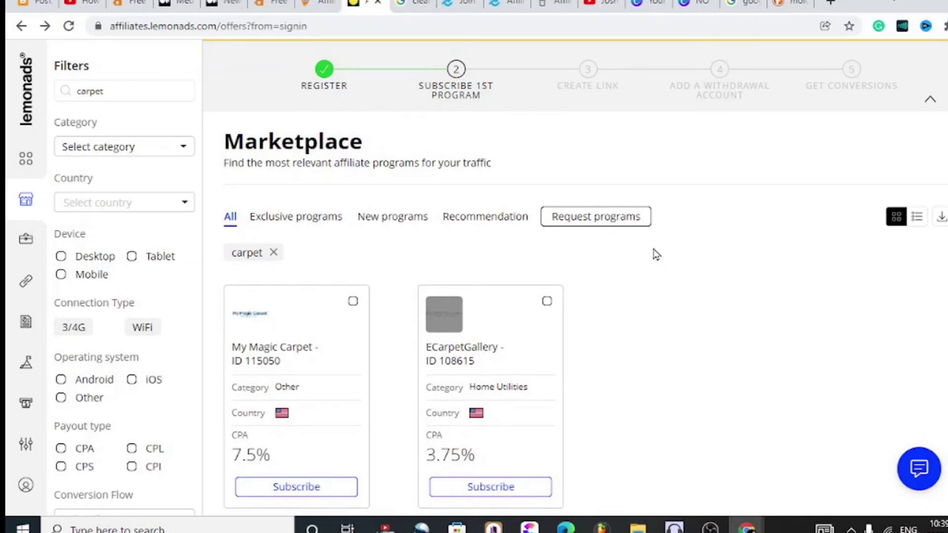
click(413, 4)
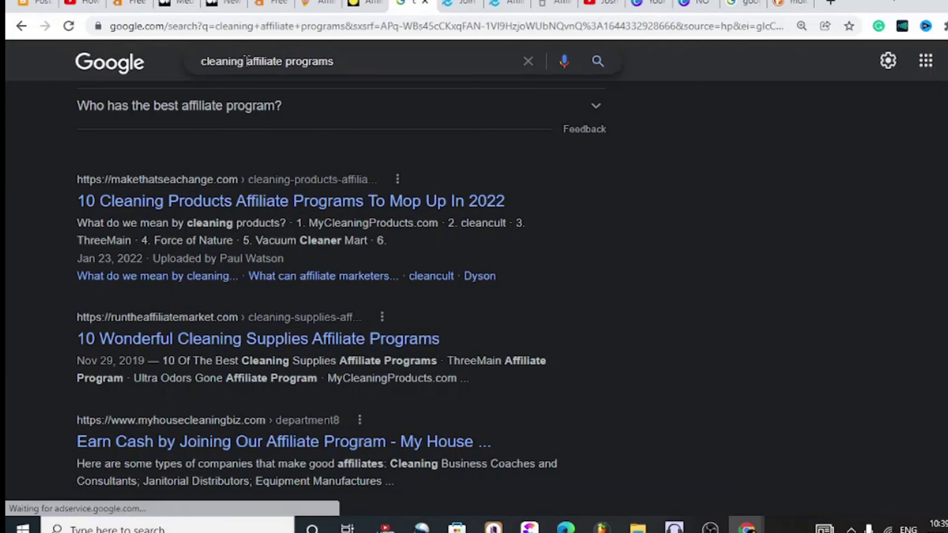
- Scroll the 'cleaning affiliate programs' results down to Join Clean Fortune's Affiliate Program
drag(389, 75, 547, 128)
click(688, 231)
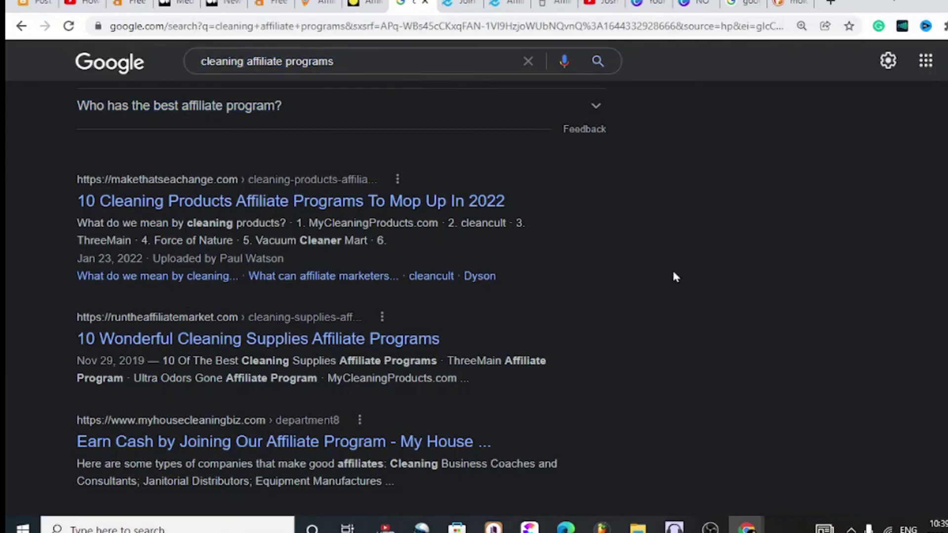
scroll(673, 275, down, 7)
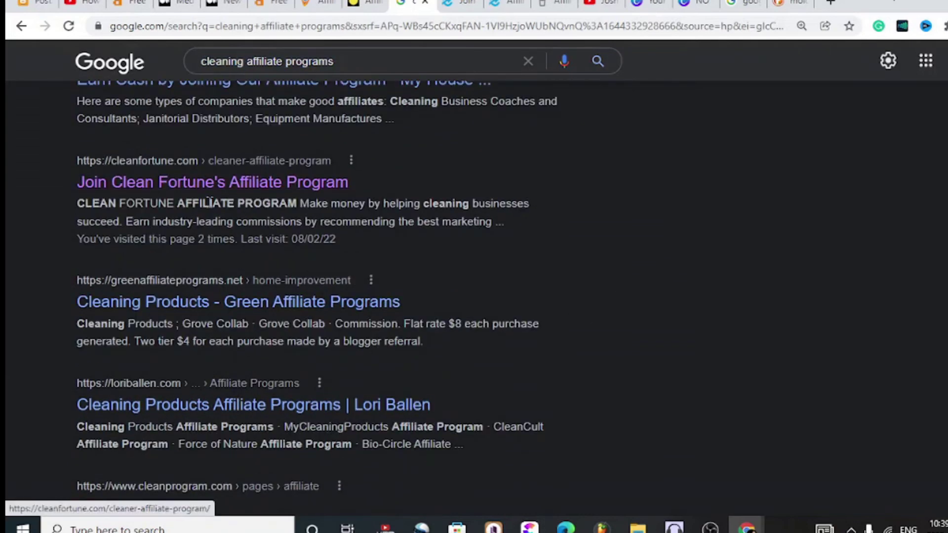
scroll(312, 223, down, 1)
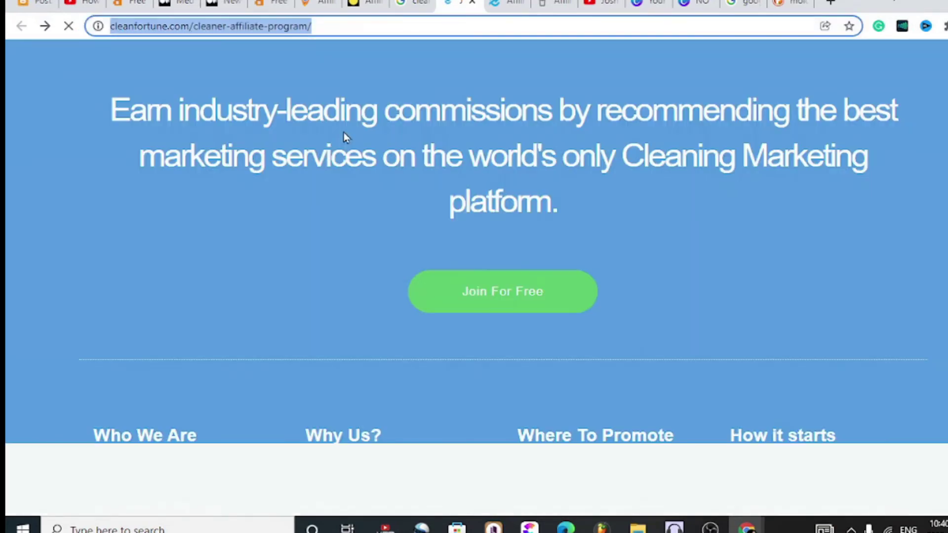
- Scroll the Clean Fortune page and open its affiliate registration link
scroll(443, 173, down, 3)
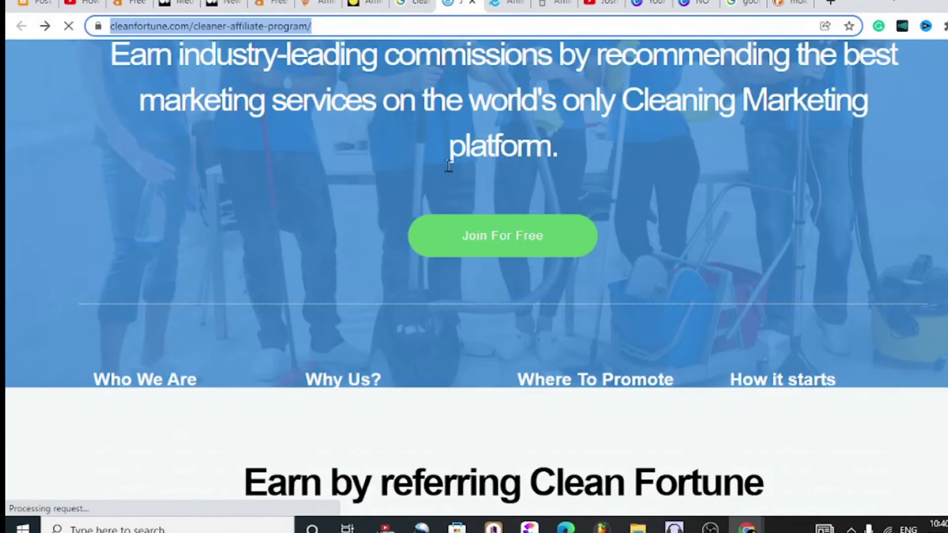
click(464, 229)
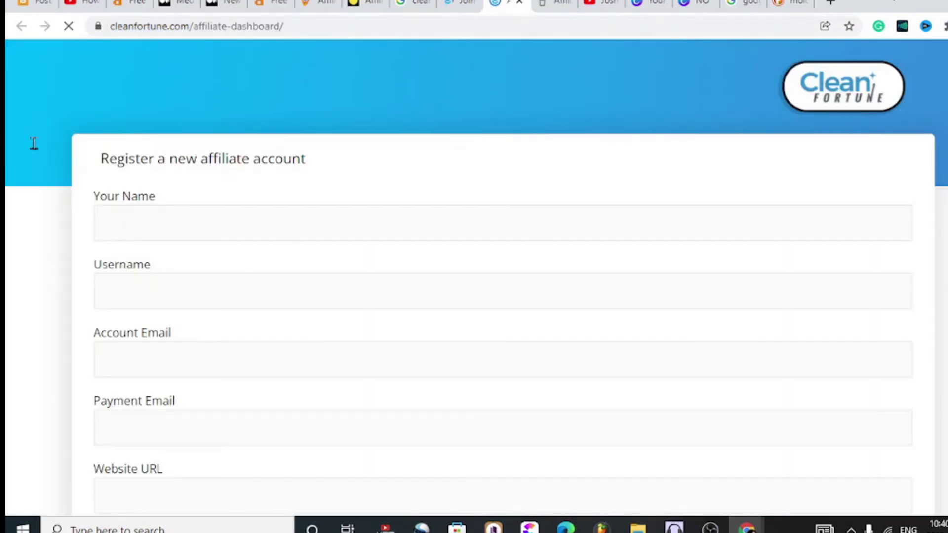
scroll(182, 197, down, 3)
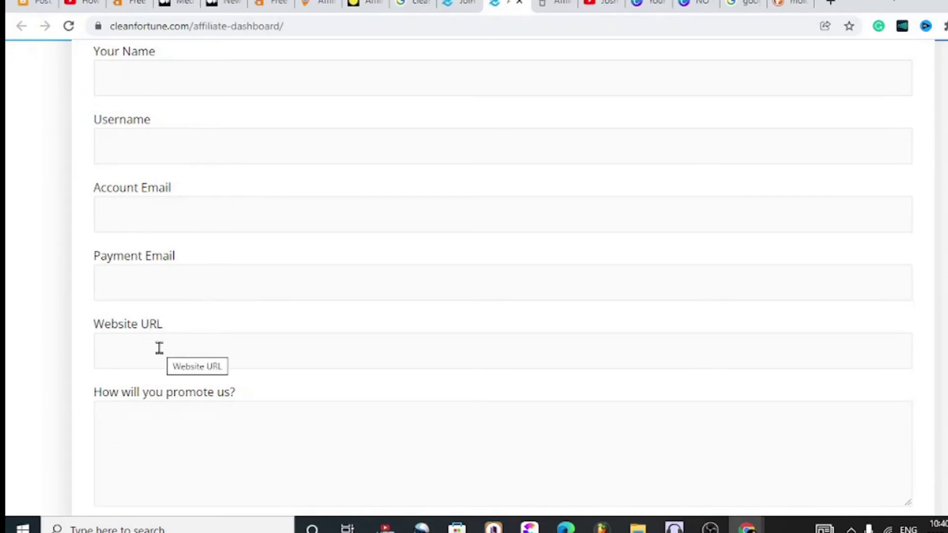
- Compare the Blogger draft with the Clean Fortune program and sign-up form tabs
click(32, 3)
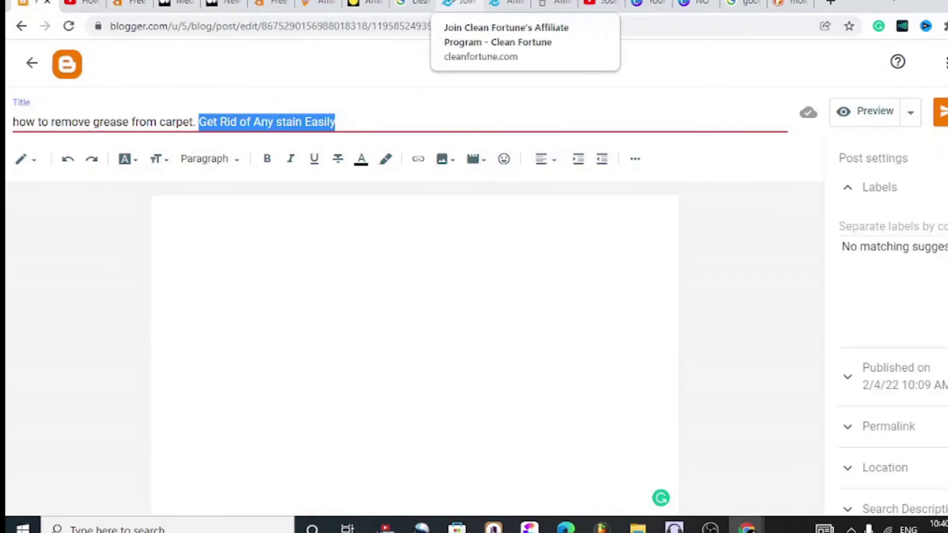
click(459, 2)
click(504, 2)
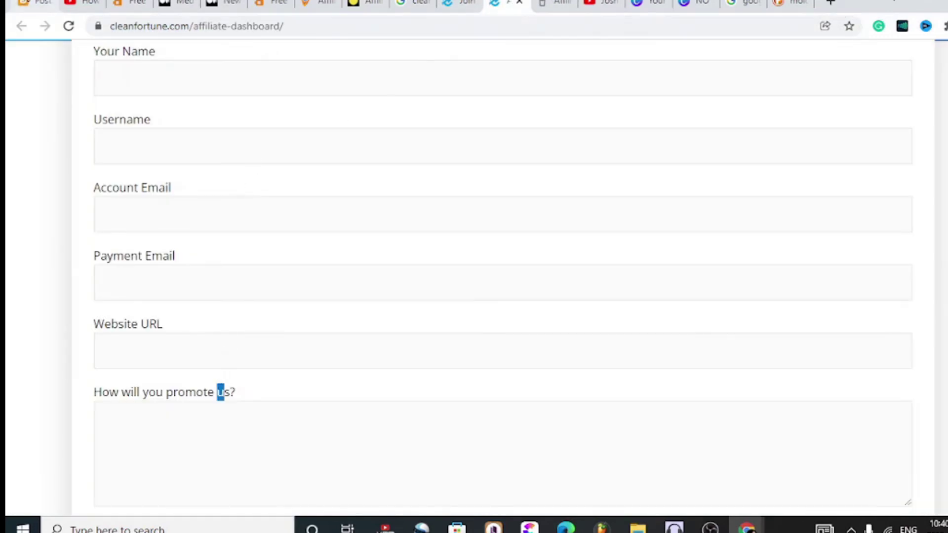
click(35, 4)
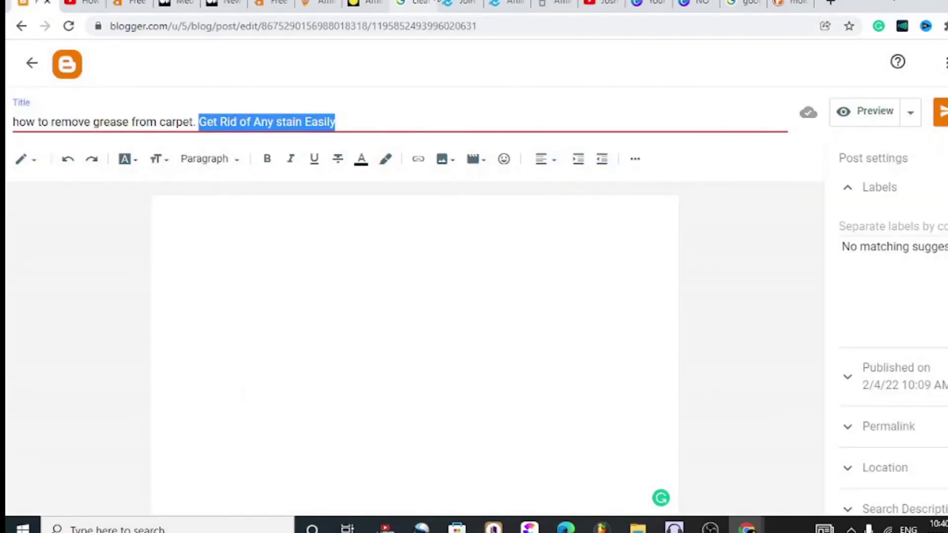
click(504, 2)
- Start the Website URL field, recheck the draft and program page, then scroll up the form
click(222, 351)
click(65, 348)
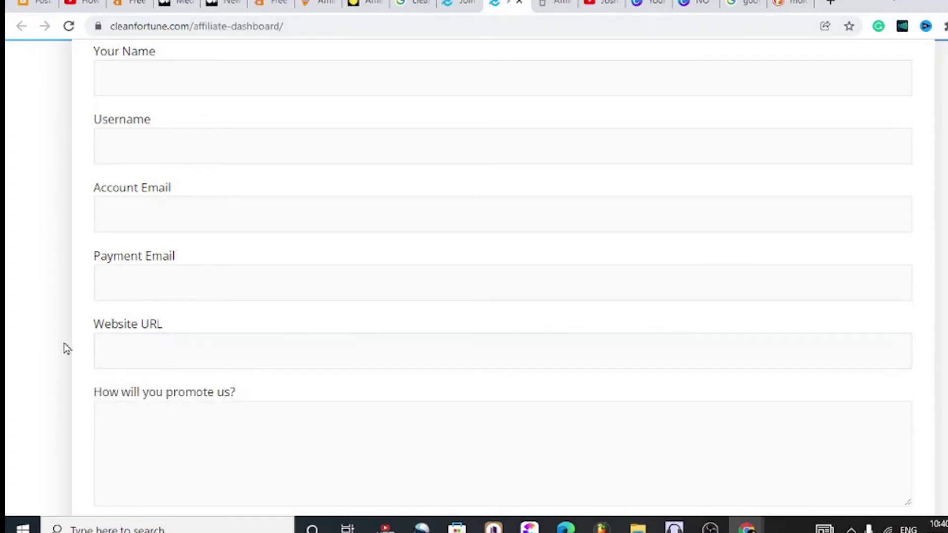
click(35, 4)
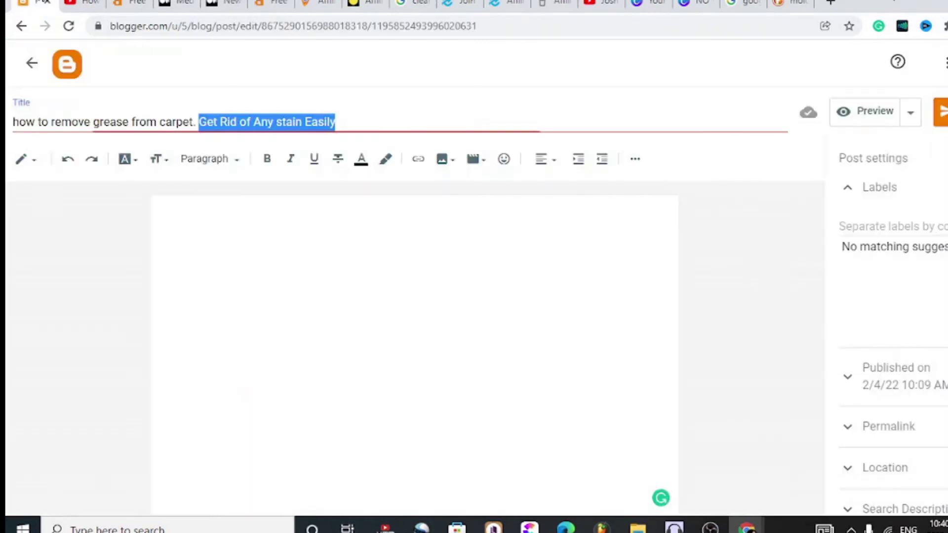
click(459, 3)
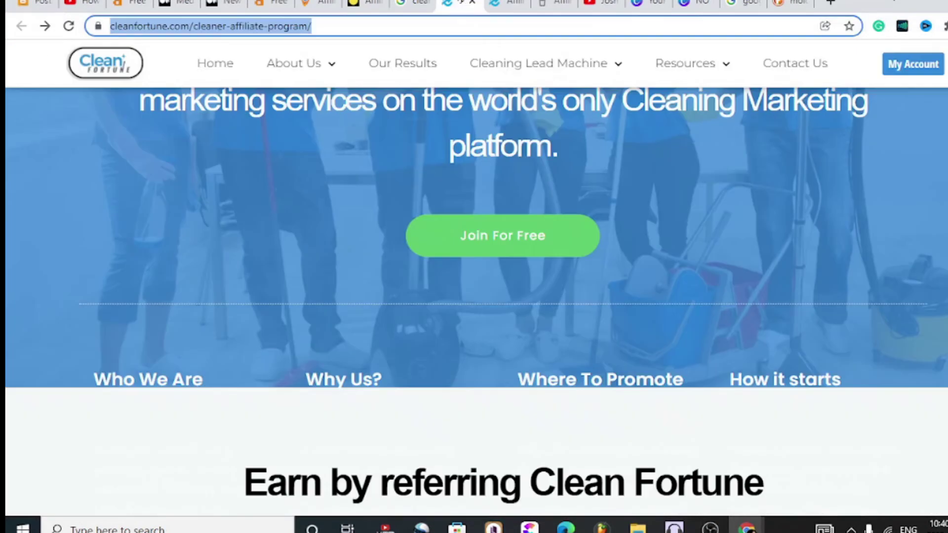
click(504, 3)
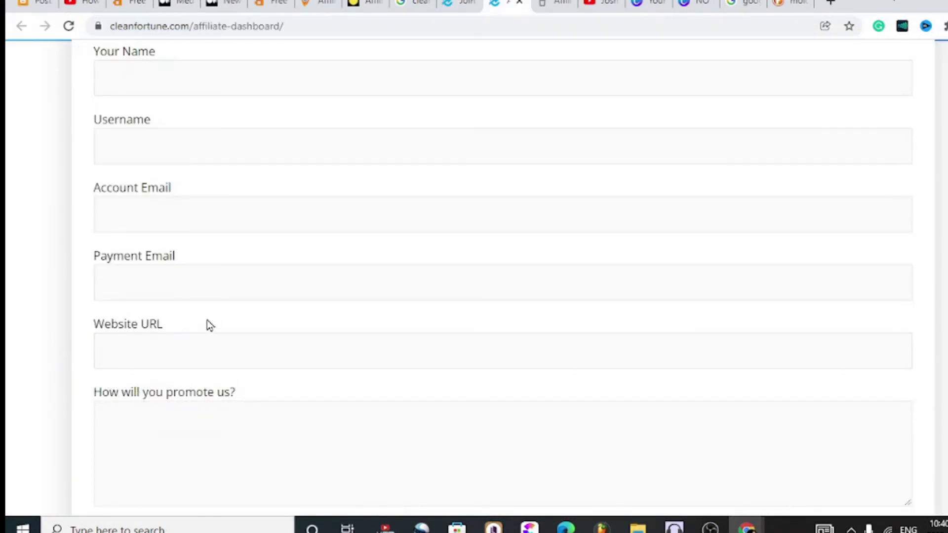
scroll(212, 324, up, 1)
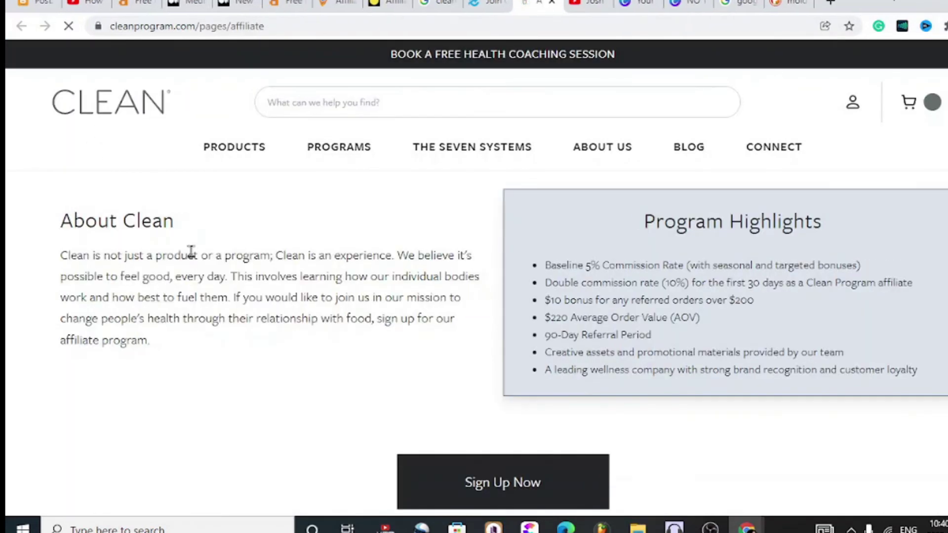
- Highlight Clean Program's affiliate Program Highlights list, then move to the ShareAsale YouTube tutorial
drag(543, 265, 828, 388)
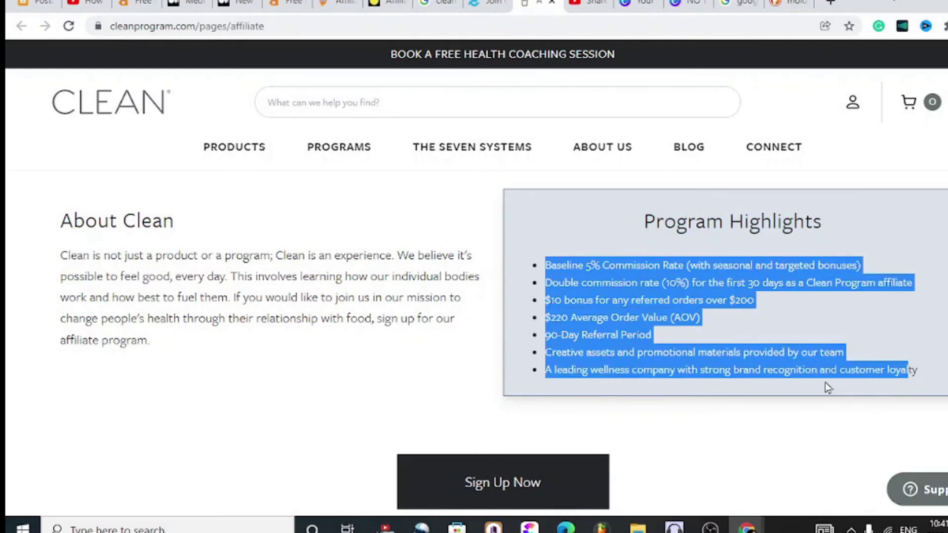
click(473, 368)
key(ctrl+Tab)
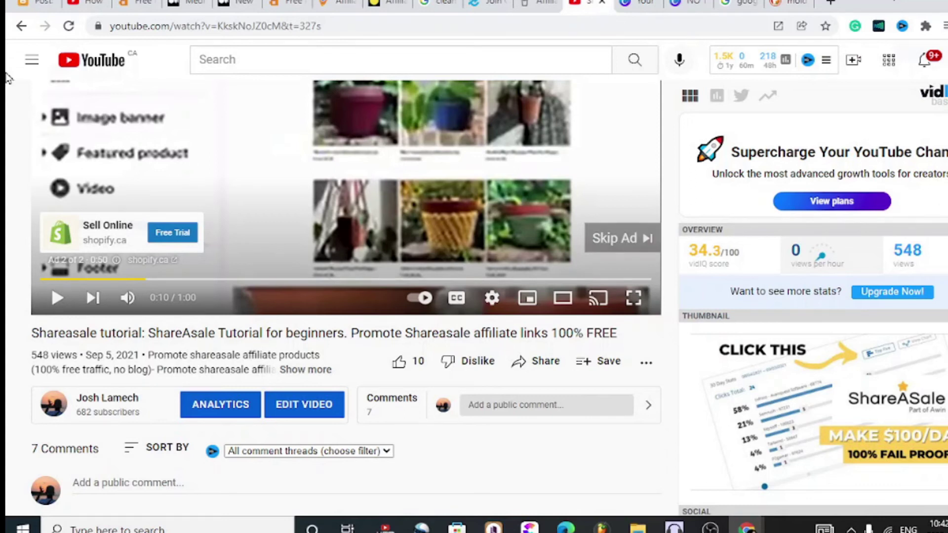
- Switch from the ShareAsale tutorial to the Canva projects page
key(ctrl+Tab)
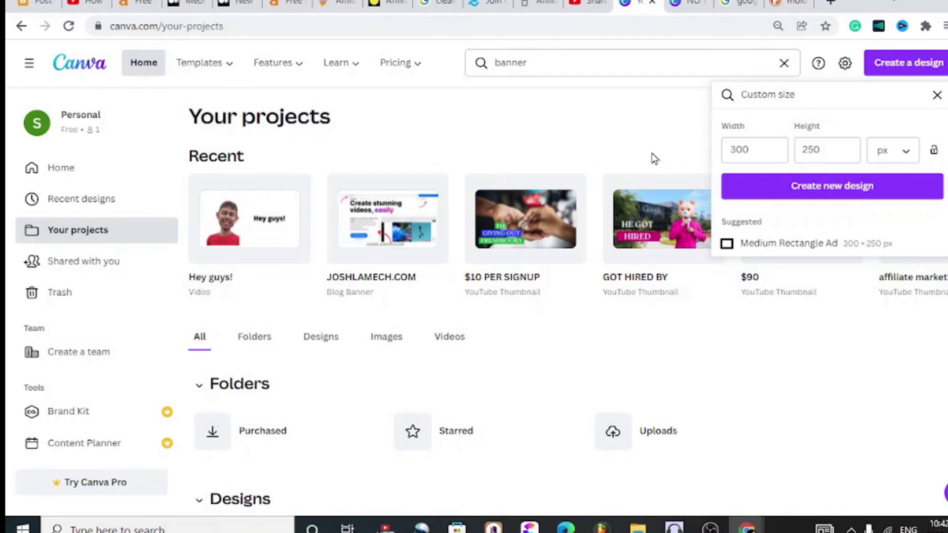
- Switch to the Google results for 'google ads banner sizes'
click(738, 4)
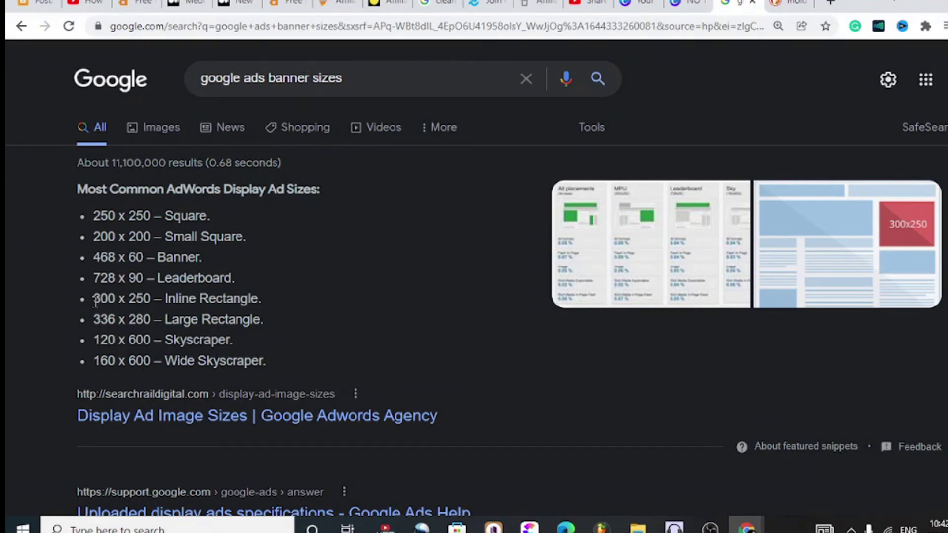
- Highlight the 300 x 250 Inline Rectangle size, then return to Canva
drag(95, 303, 153, 299)
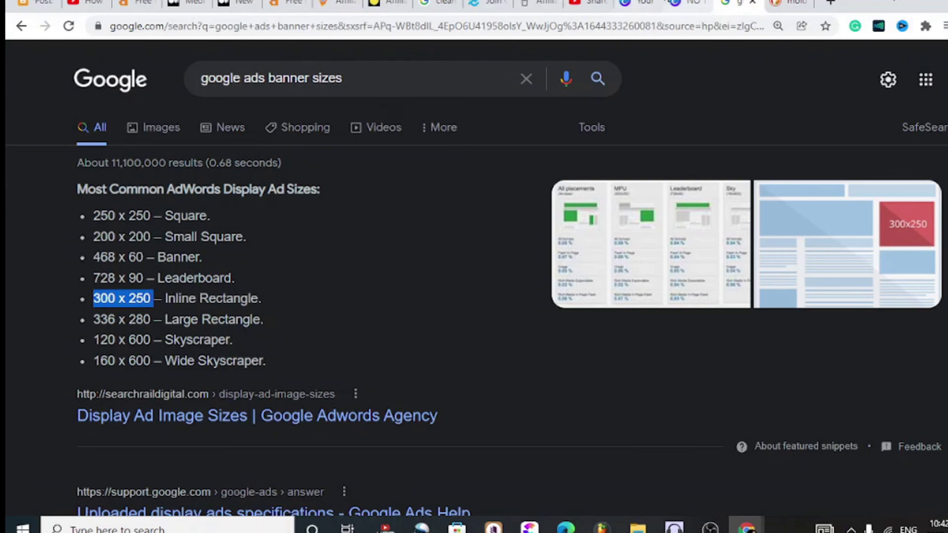
click(642, 4)
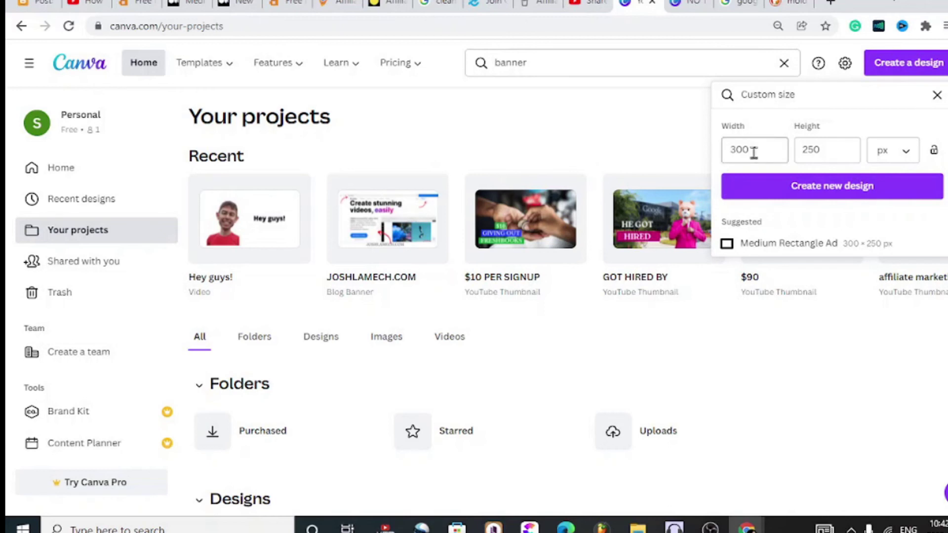
- Create the 300 × 250 design and tilt the spray-bottle hand about 19 degrees toward the wall
click(837, 205)
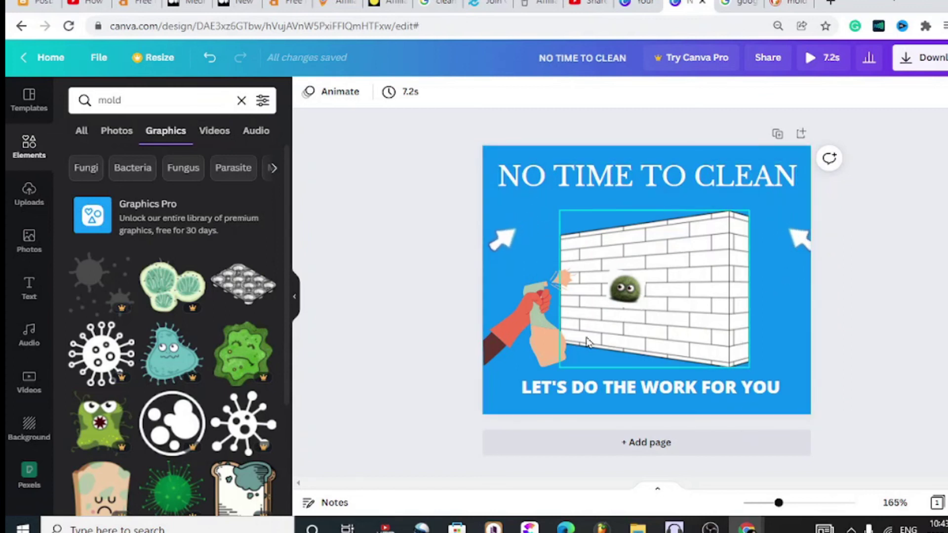
click(566, 338)
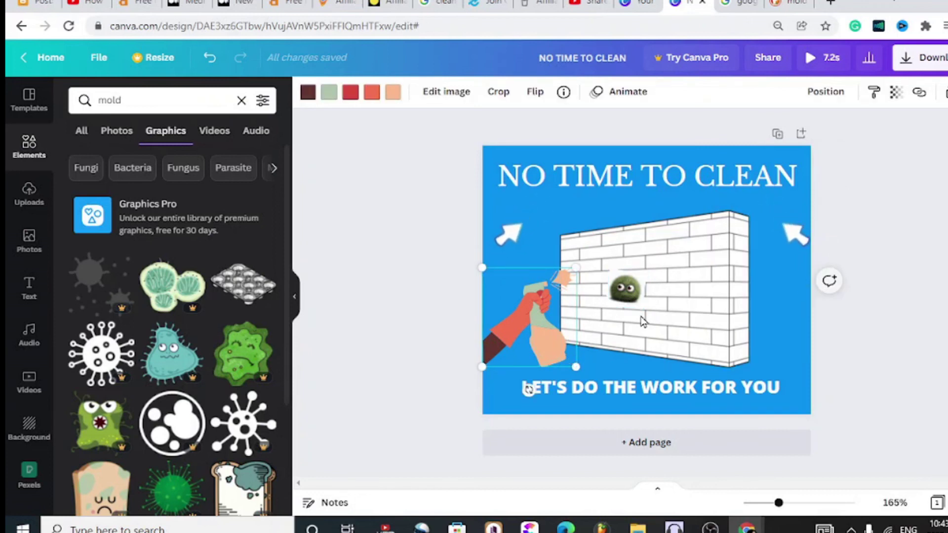
drag(529, 389, 494, 422)
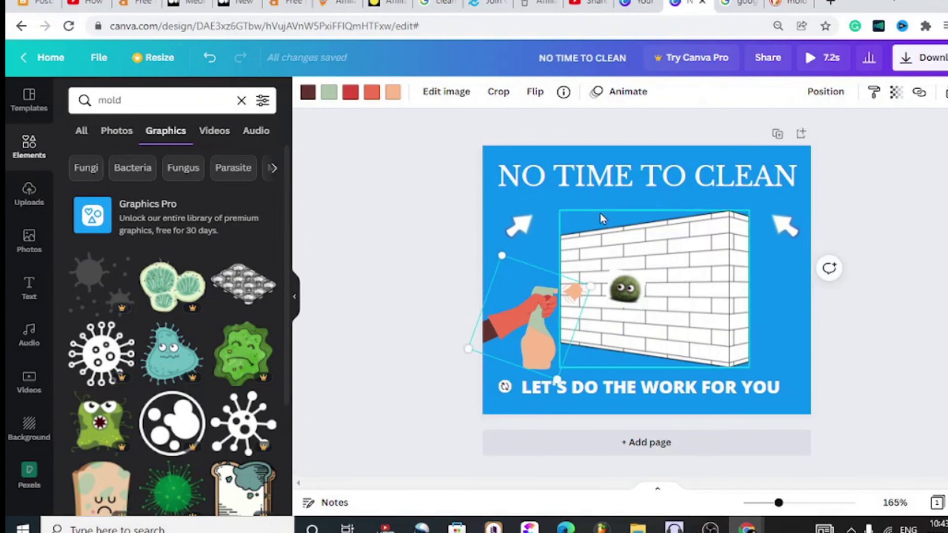
click(936, 155)
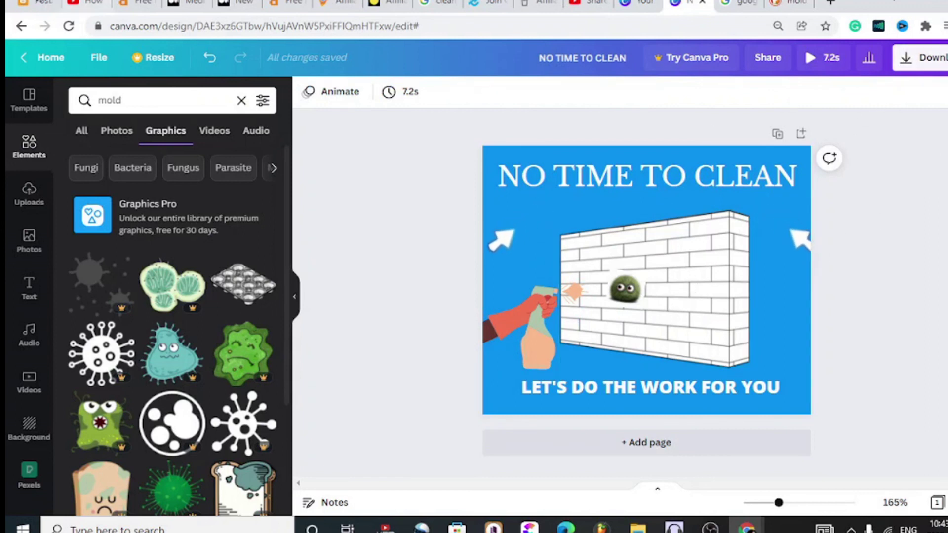
click(32, 3)
click(332, 366)
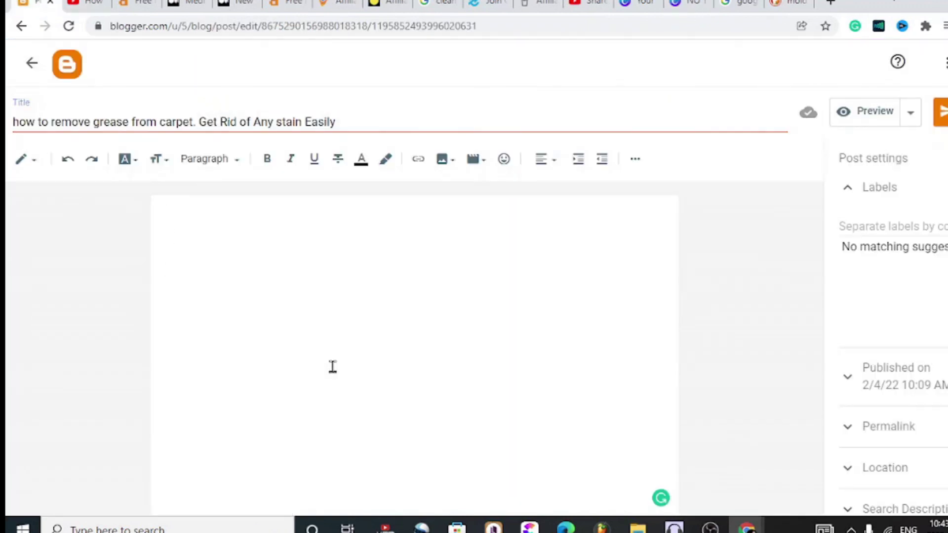
click(470, 161)
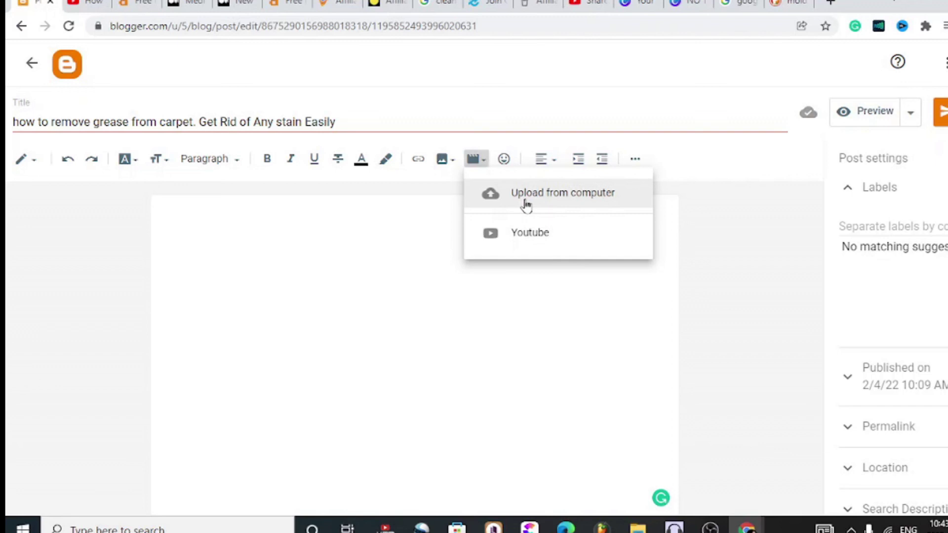
click(422, 365)
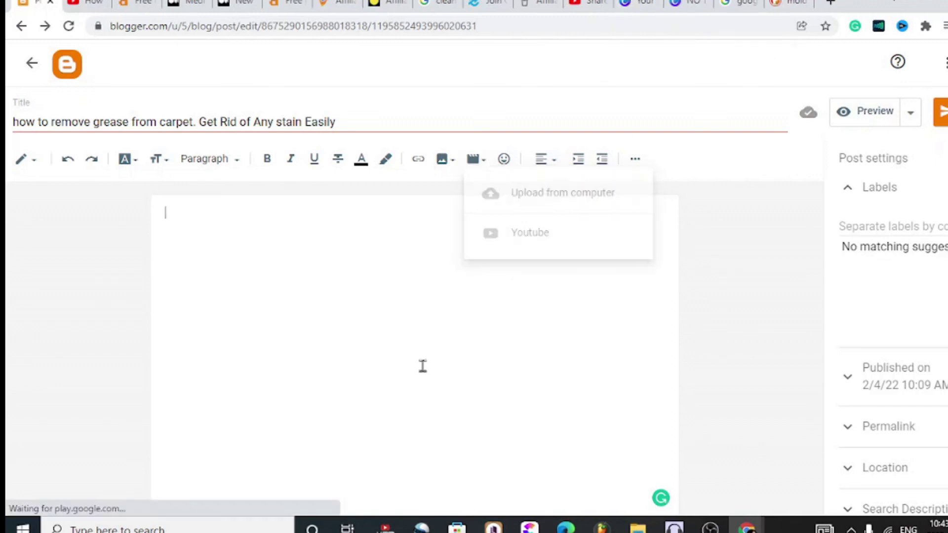
click(420, 168)
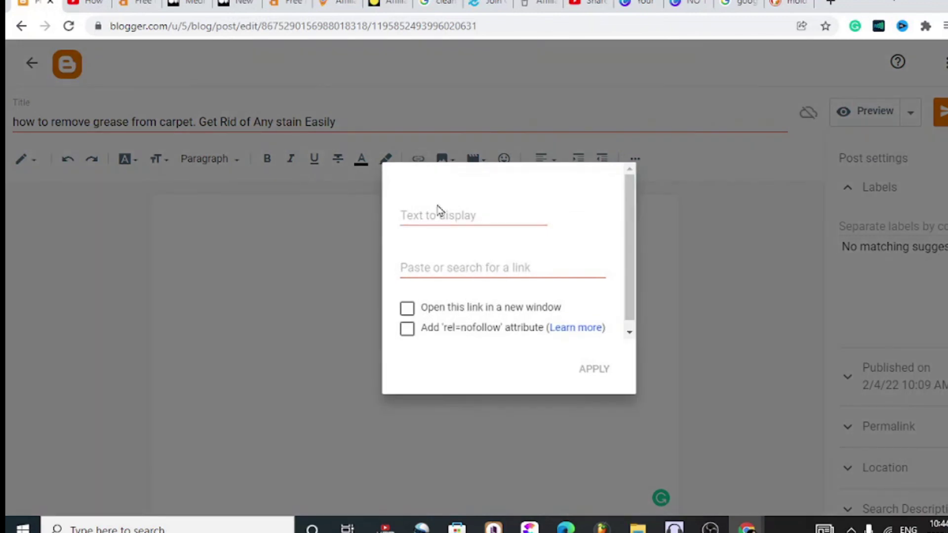
click(341, 329)
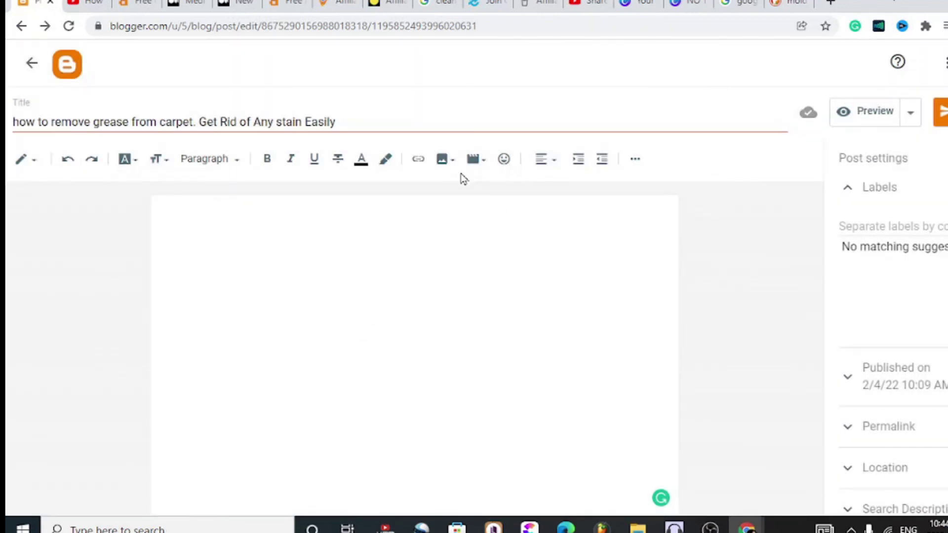
click(420, 164)
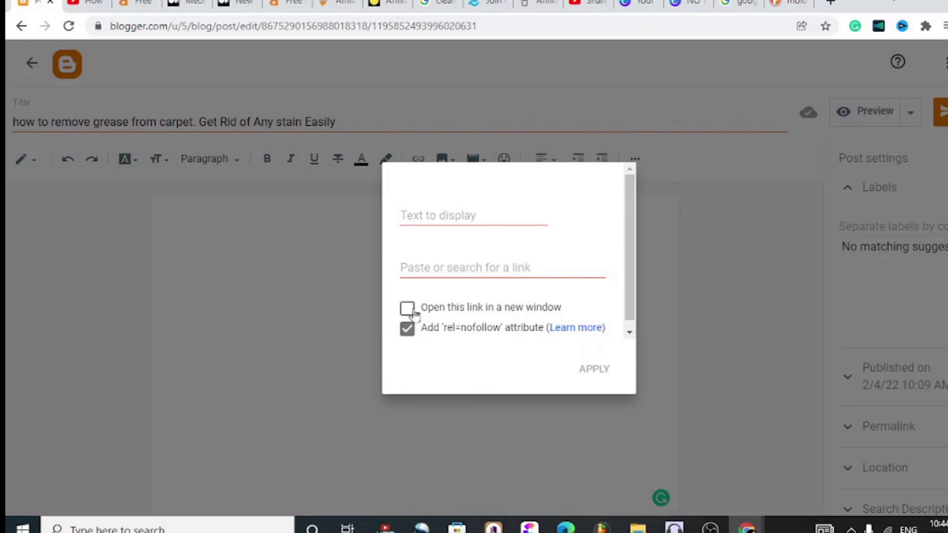
click(409, 310)
click(428, 216)
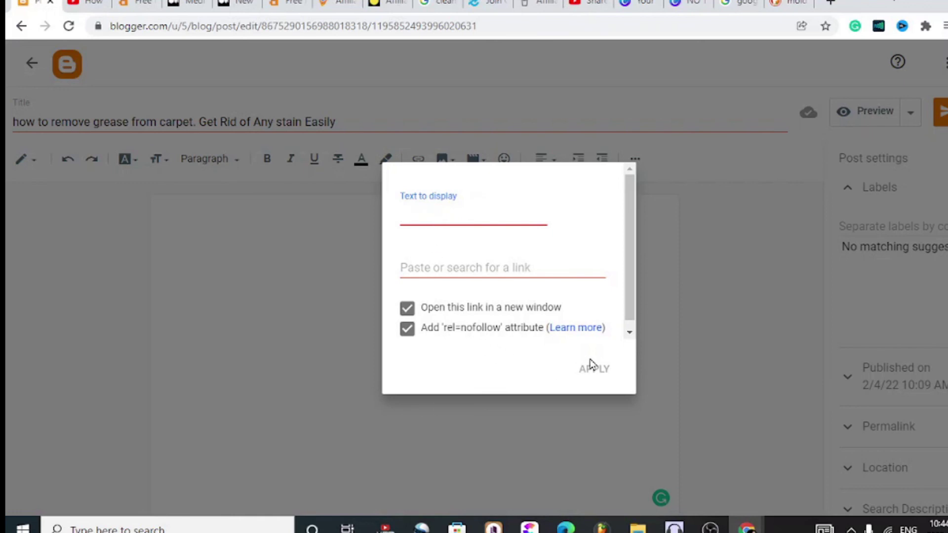
click(363, 399)
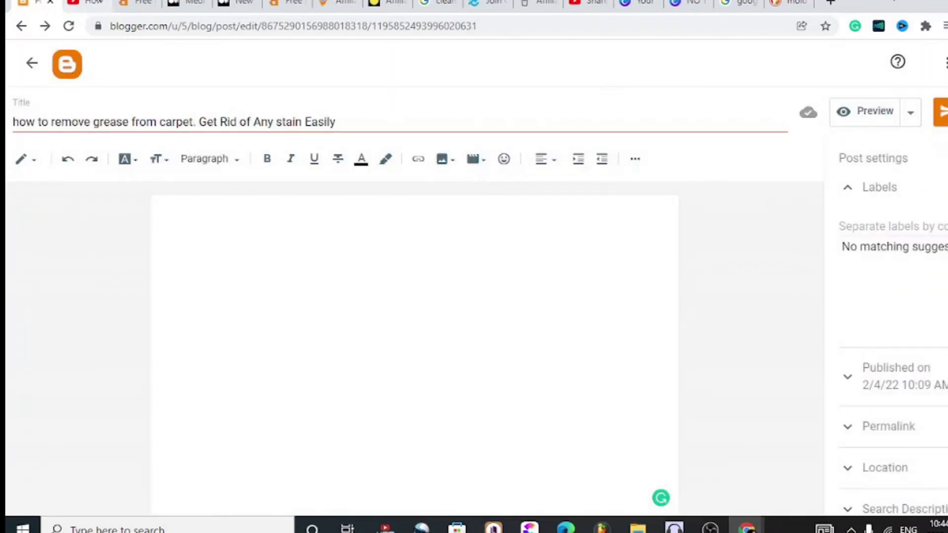
click(94, 4)
- Scroll to the Blogger tutorial's description and highlight its key-moments chapter list
scroll(254, 375, down, 5)
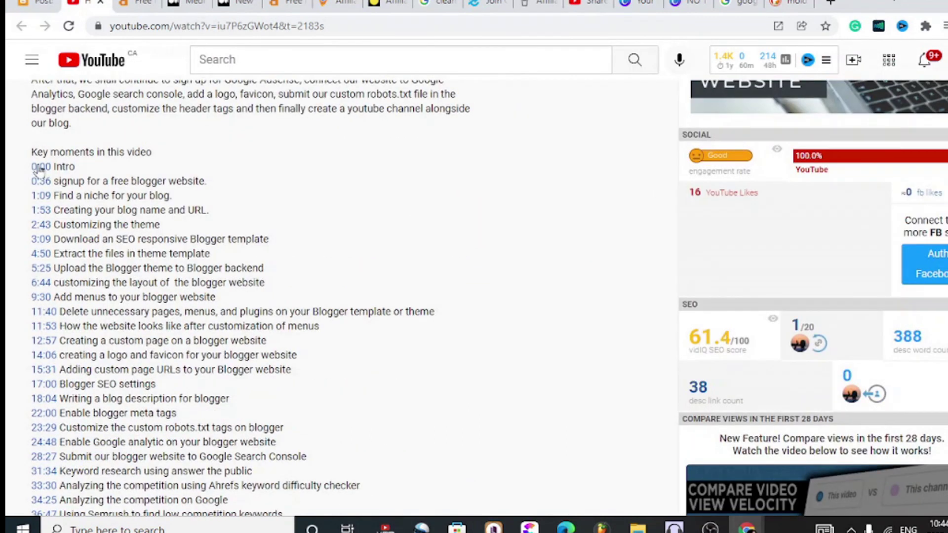
drag(54, 167, 440, 444)
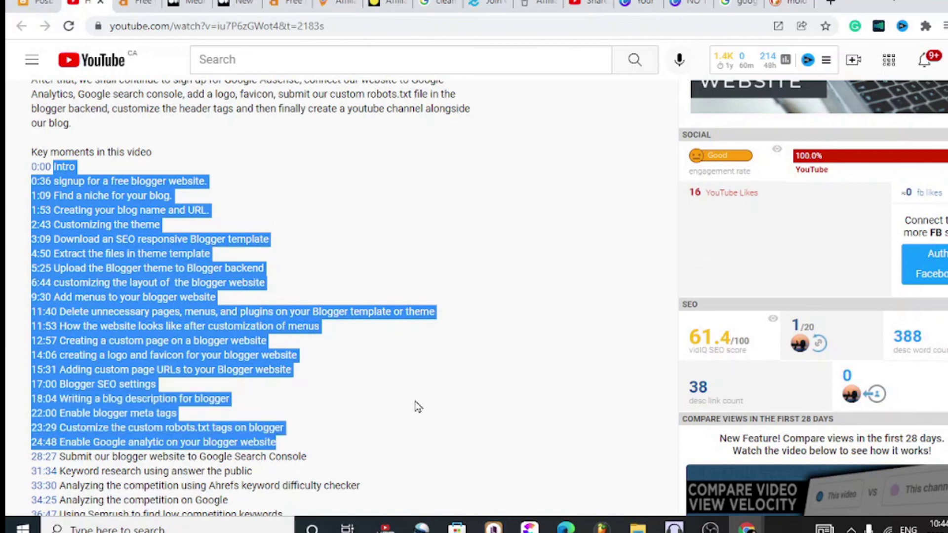